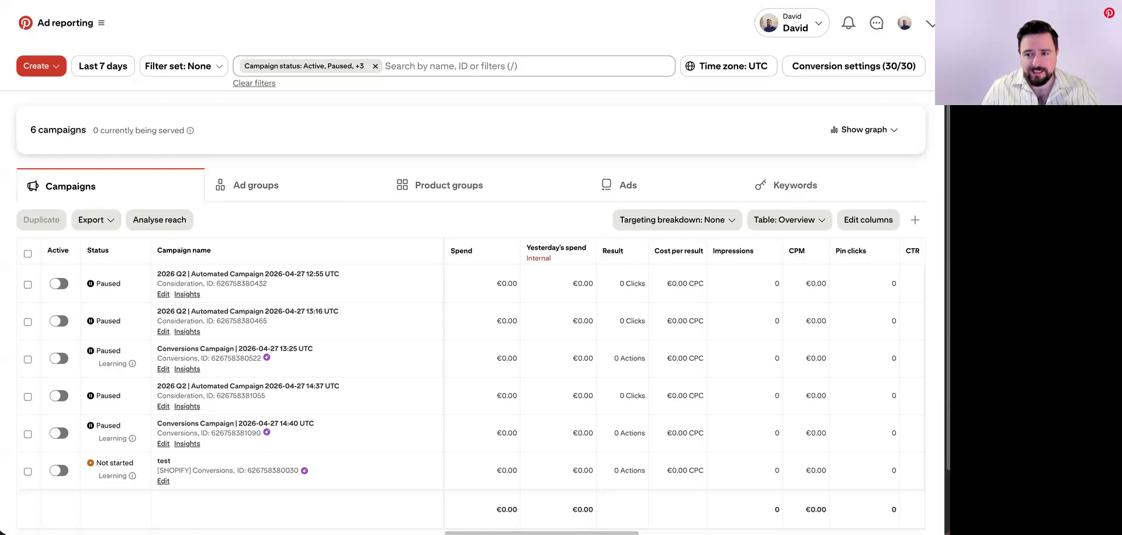
# Step: Start a new automated campaign with Consideration as the main objective and continue to the Pin selection step
pyautogui.click(101, 26)
pyautogui.click(102, 26)
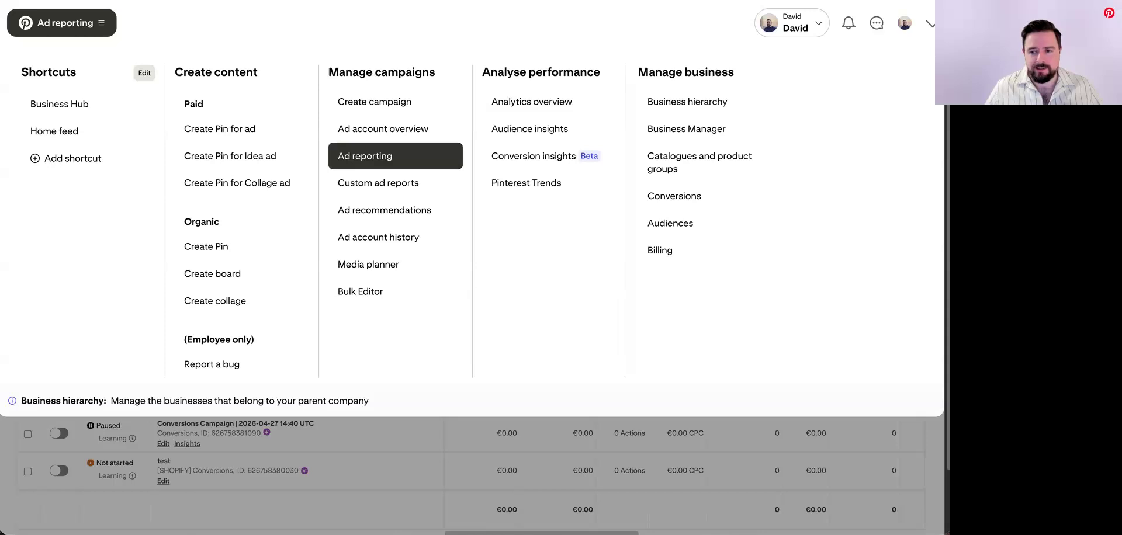
pyautogui.click(383, 99)
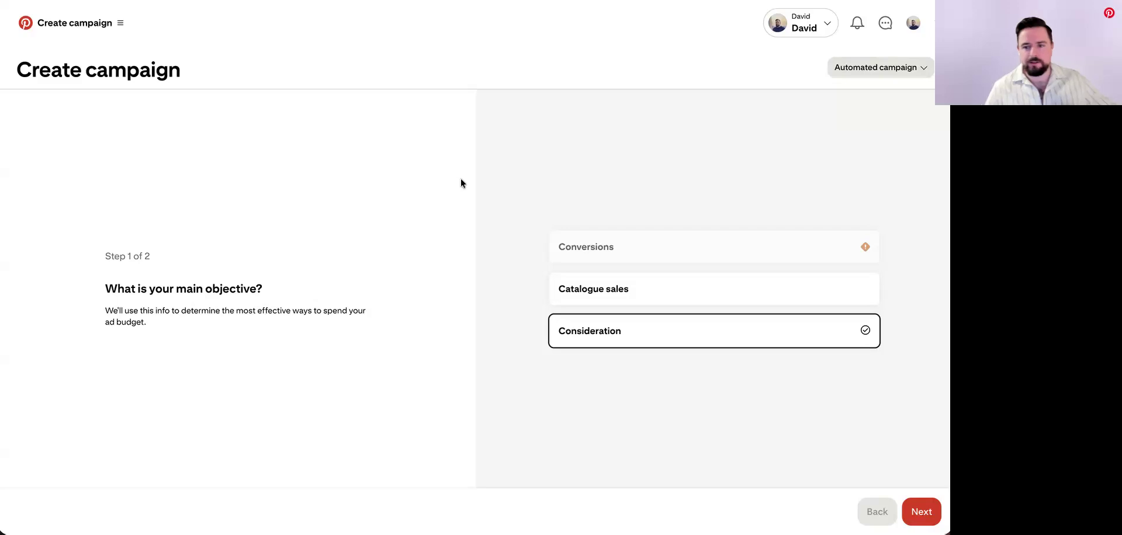
pyautogui.click(867, 68)
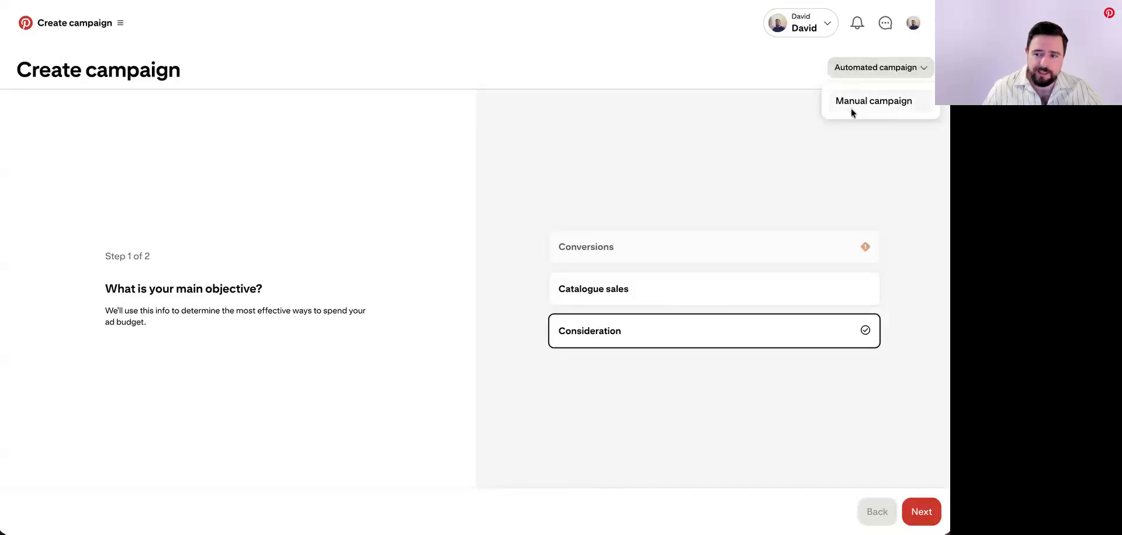
pyautogui.click(475, 155)
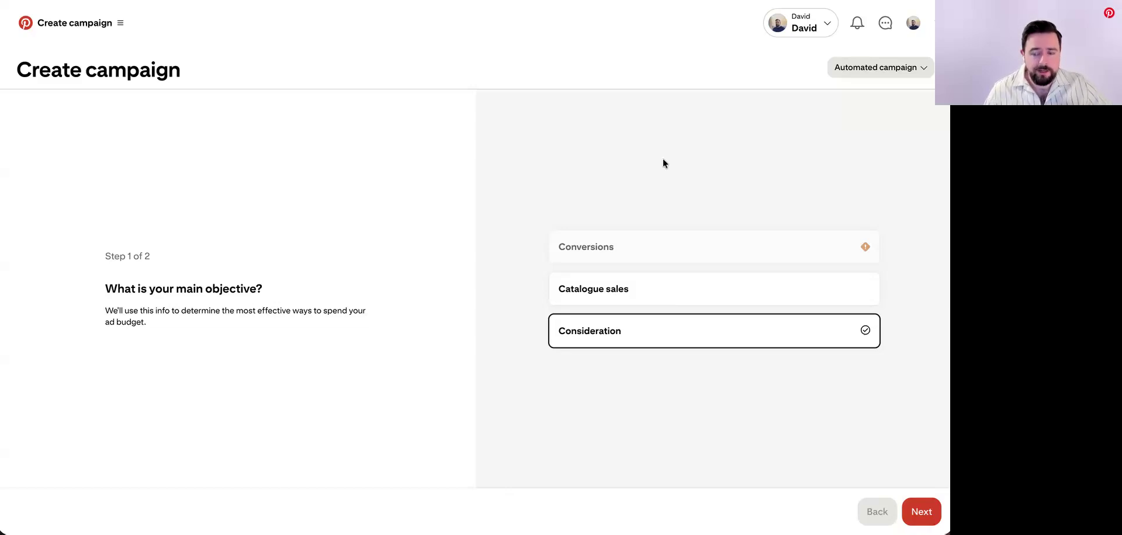
pyautogui.click(742, 336)
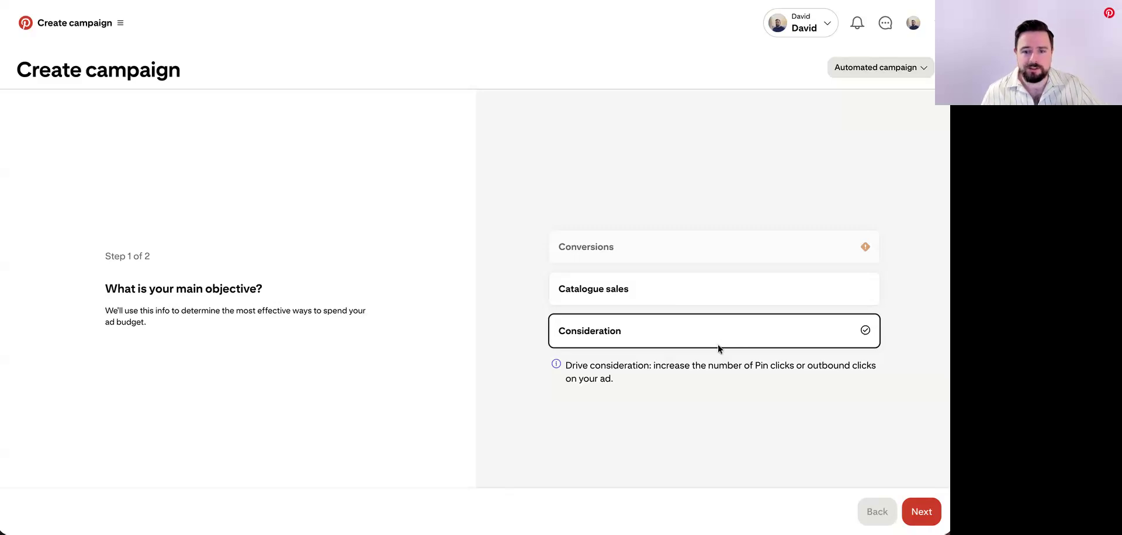
pyautogui.click(923, 512)
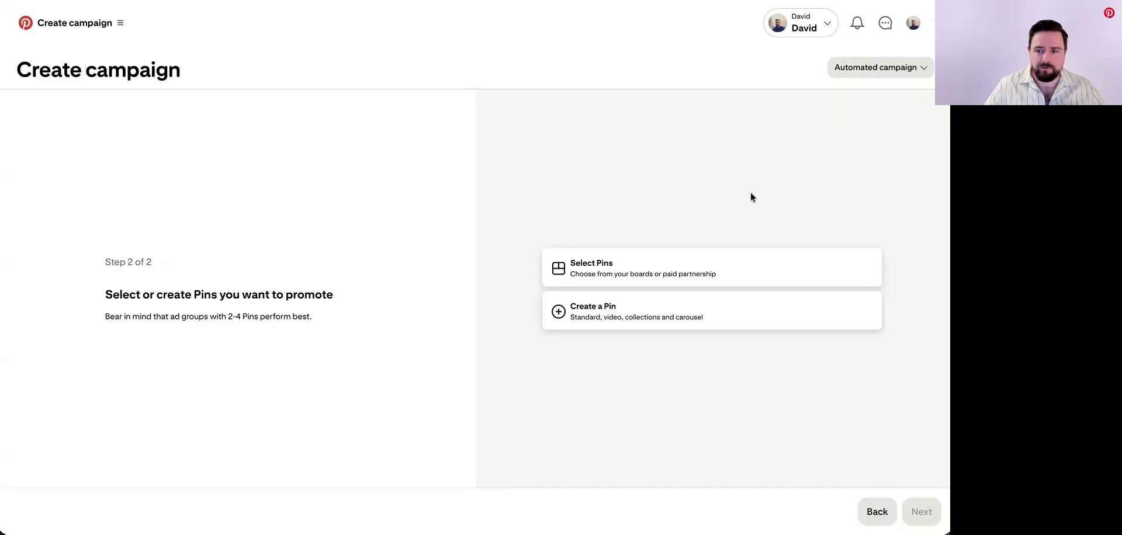
pyautogui.click(751, 307)
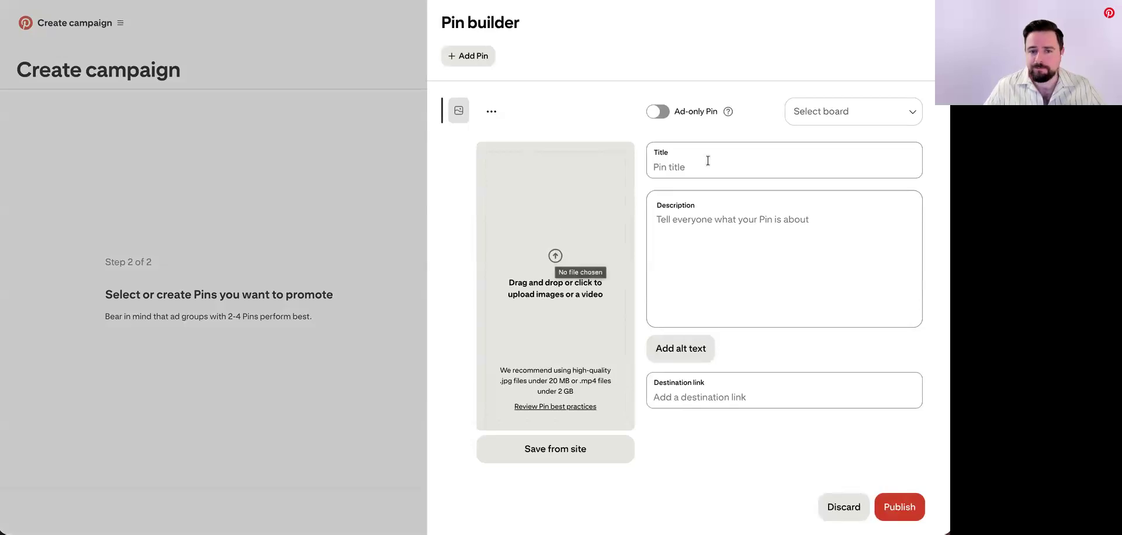
pyautogui.click(850, 111)
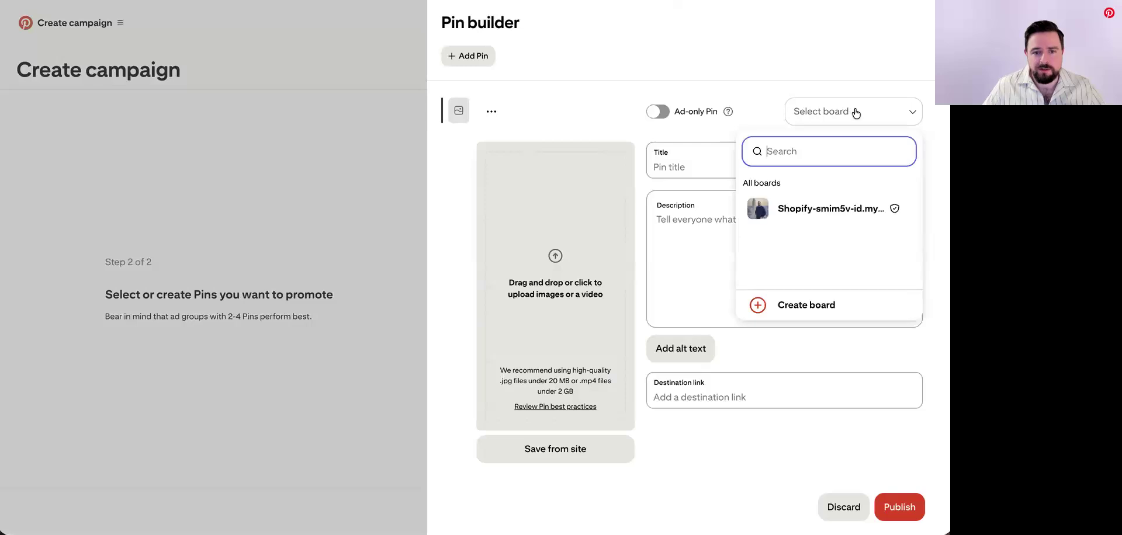
pyautogui.click(854, 108)
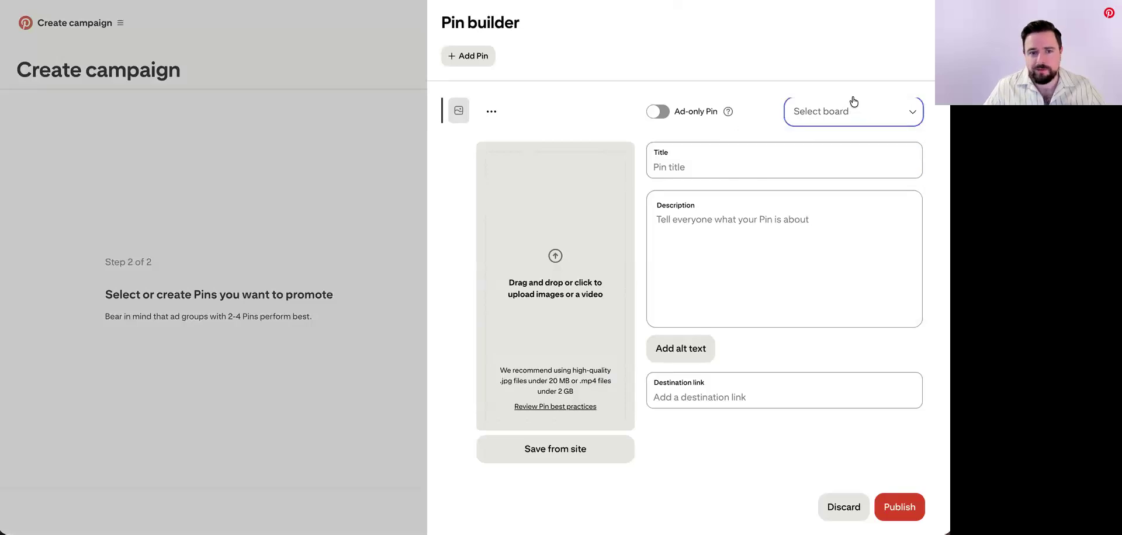
pyautogui.click(725, 160)
pyautogui.click(832, 268)
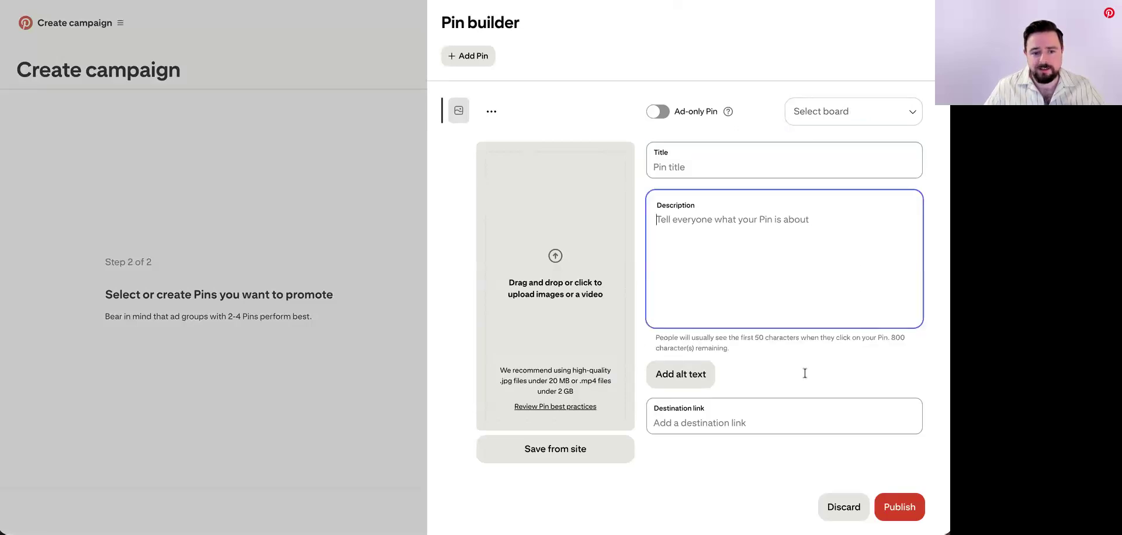
pyautogui.click(823, 431)
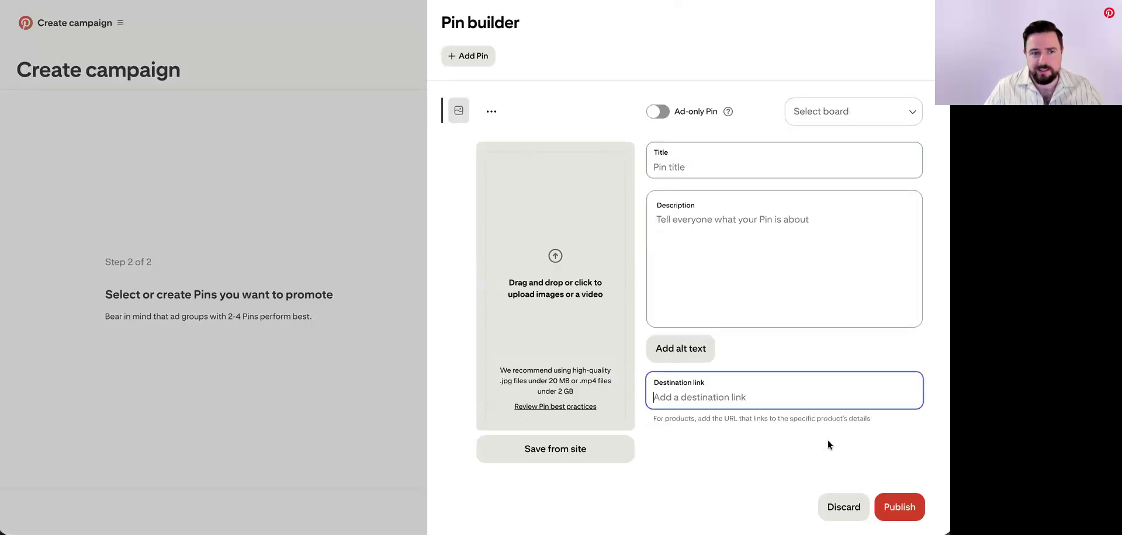
pyautogui.click(843, 507)
# Step: Add eight existing Pins to the campaign: flared trousers, black jackets, jeans, brown jackets, red jackets, work wardrobe, cashmere jumpers and vases
pyautogui.click(776, 279)
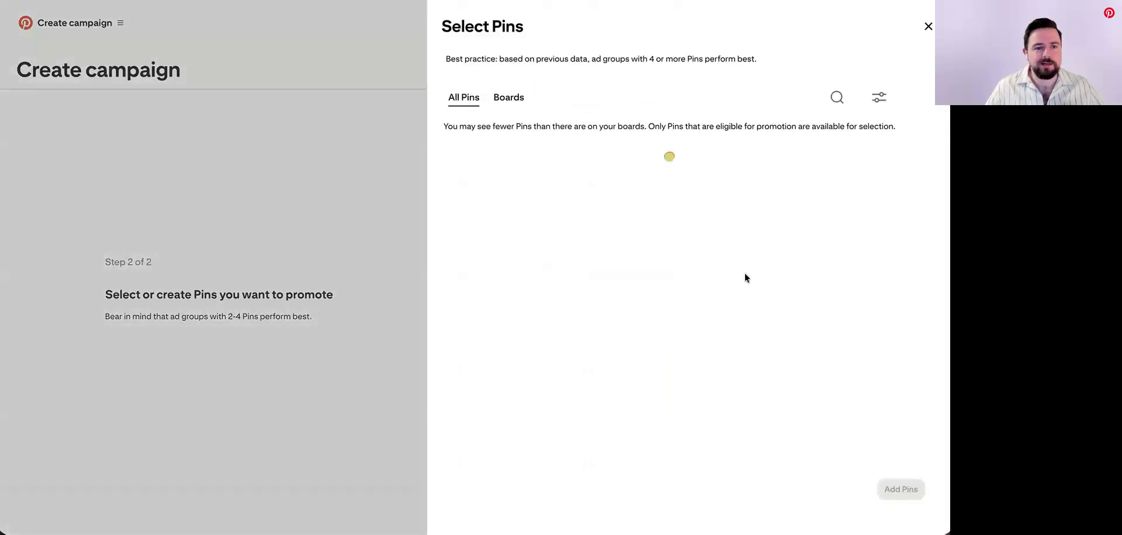
pyautogui.click(518, 232)
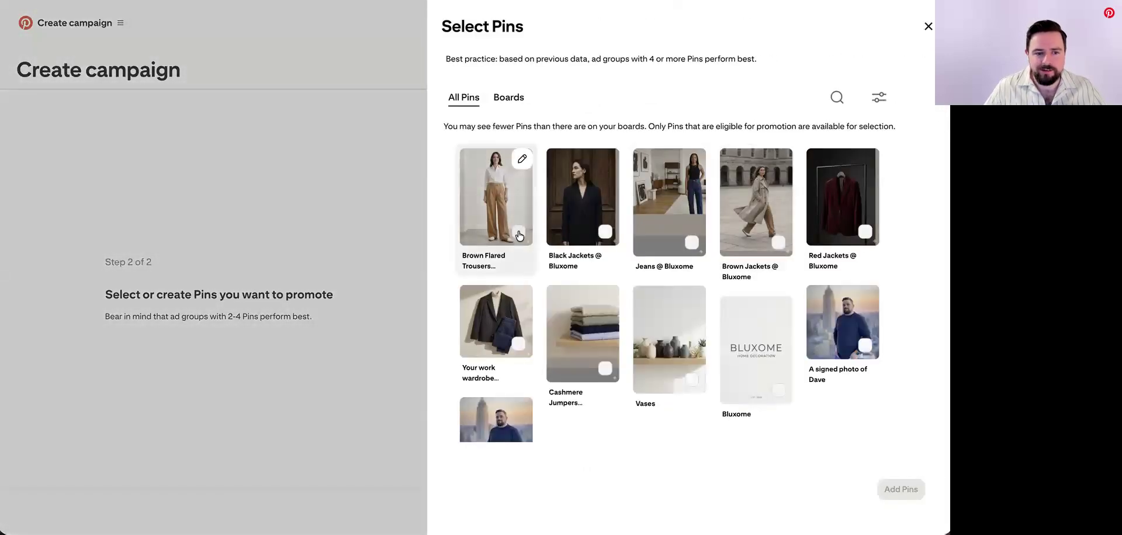
pyautogui.click(606, 234)
pyautogui.click(692, 242)
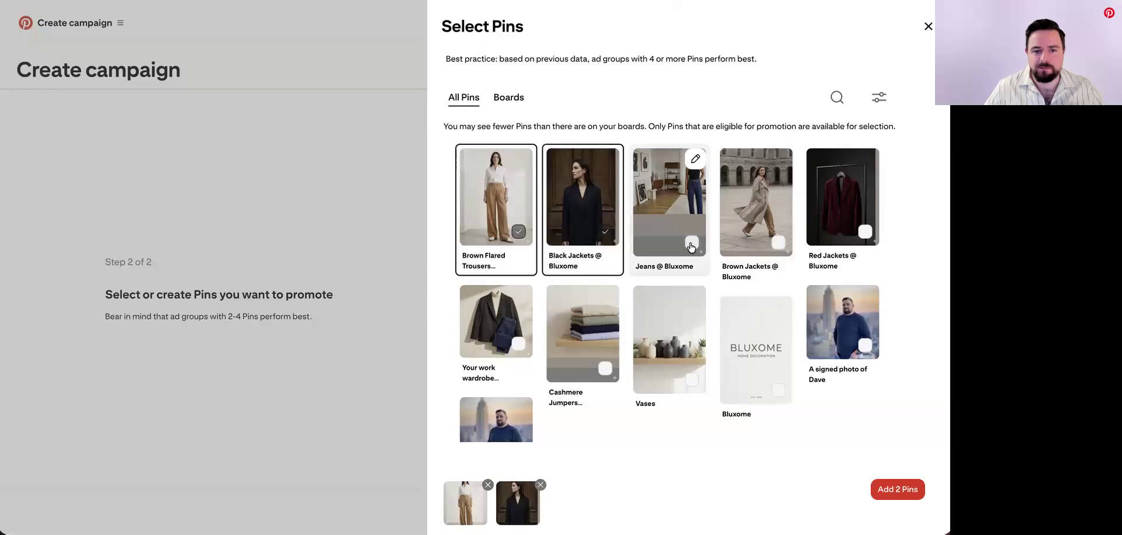
pyautogui.click(778, 242)
pyautogui.click(871, 236)
pyautogui.click(519, 344)
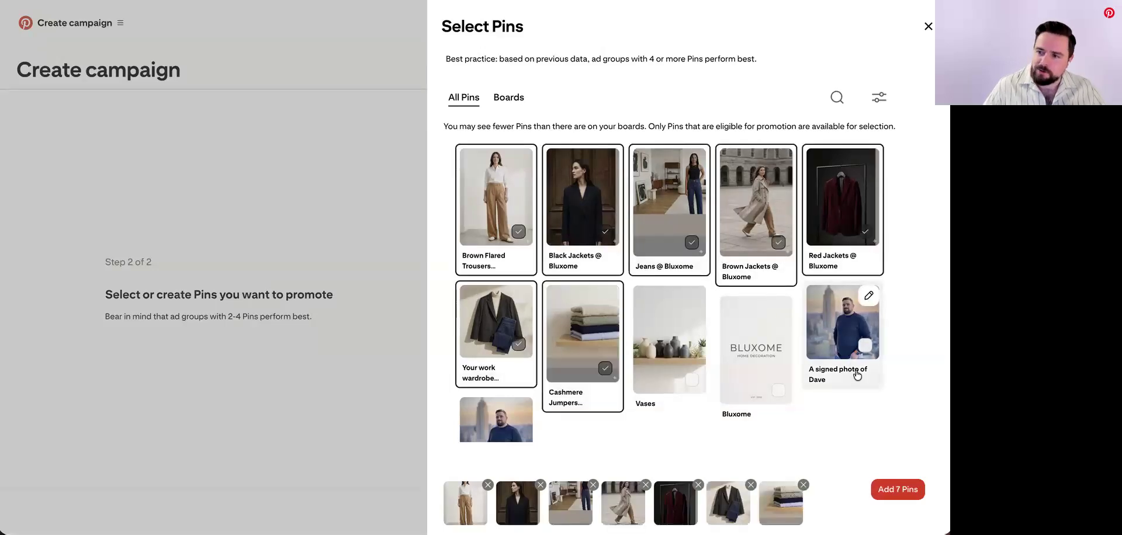
pyautogui.click(651, 371)
pyautogui.click(889, 488)
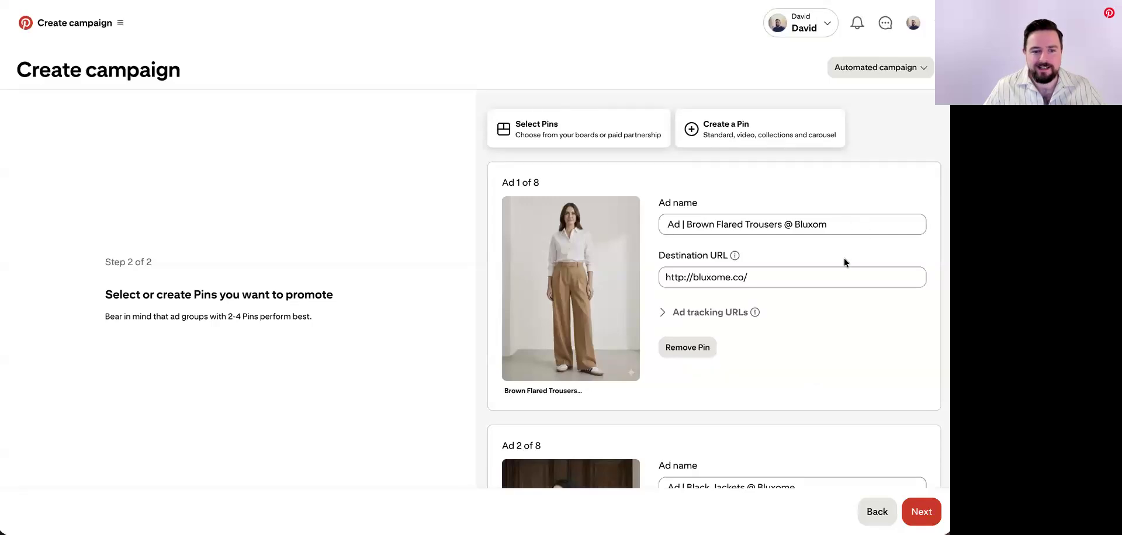
# Step: Review the names, destination URLs and tracking URL options of the selected ads and continue to the campaign summary
pyautogui.scroll(-1, 844, 263)
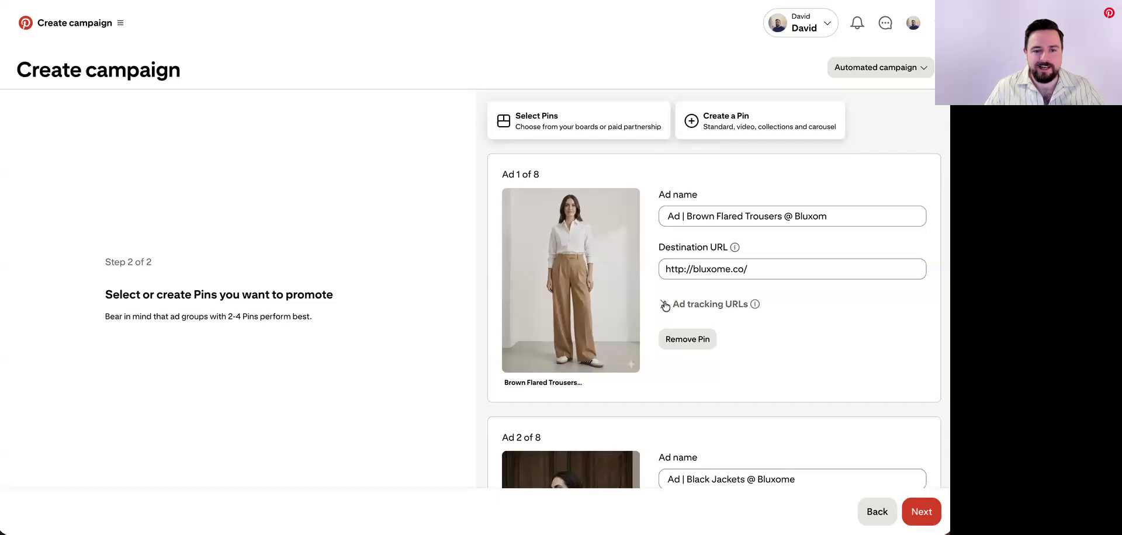
pyautogui.click(664, 304)
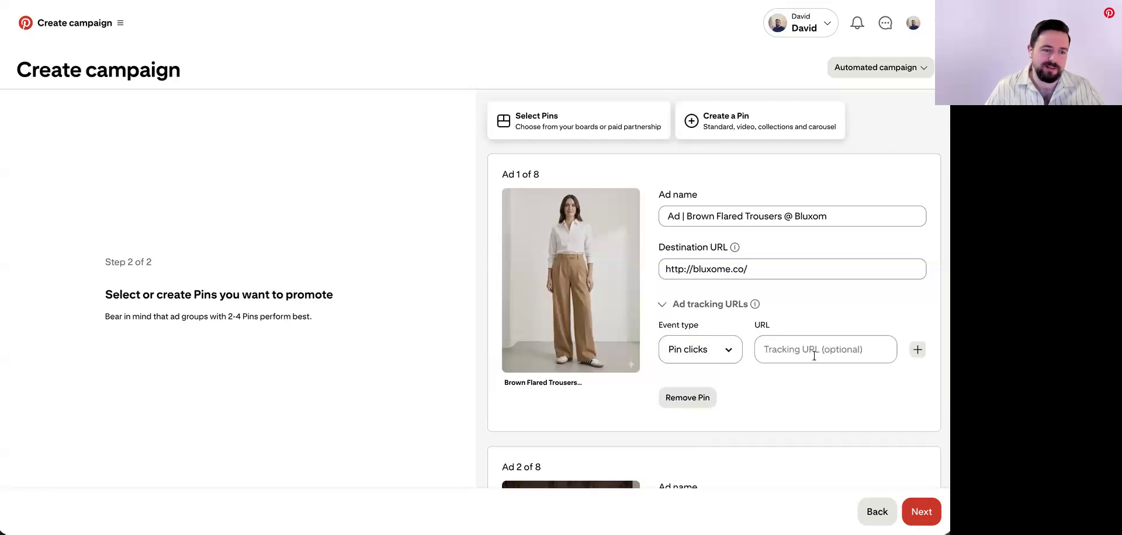
pyautogui.scroll(-20, 818, 357)
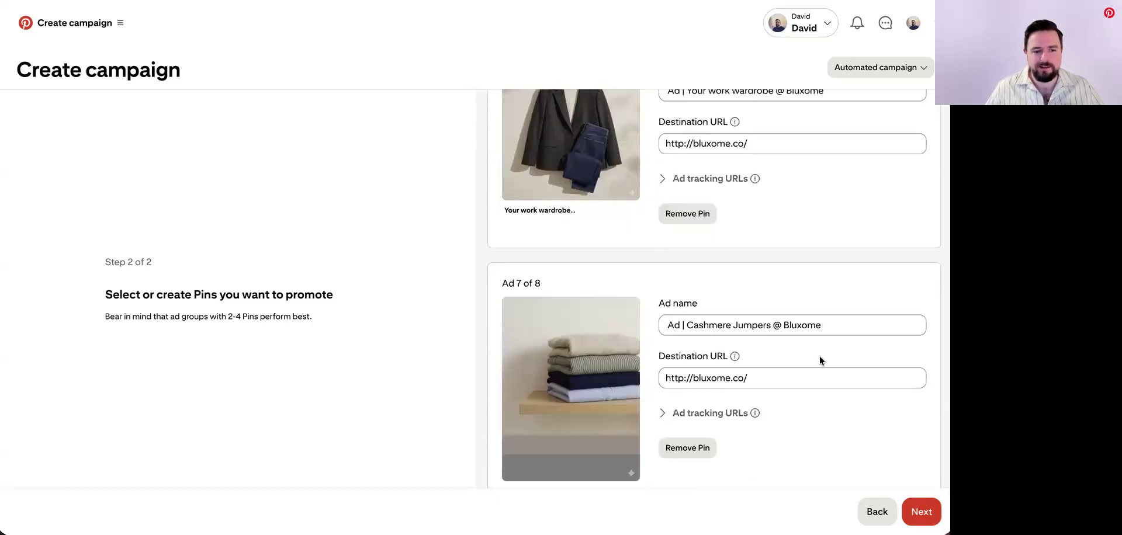
pyautogui.scroll(-5, 820, 357)
pyautogui.click(919, 511)
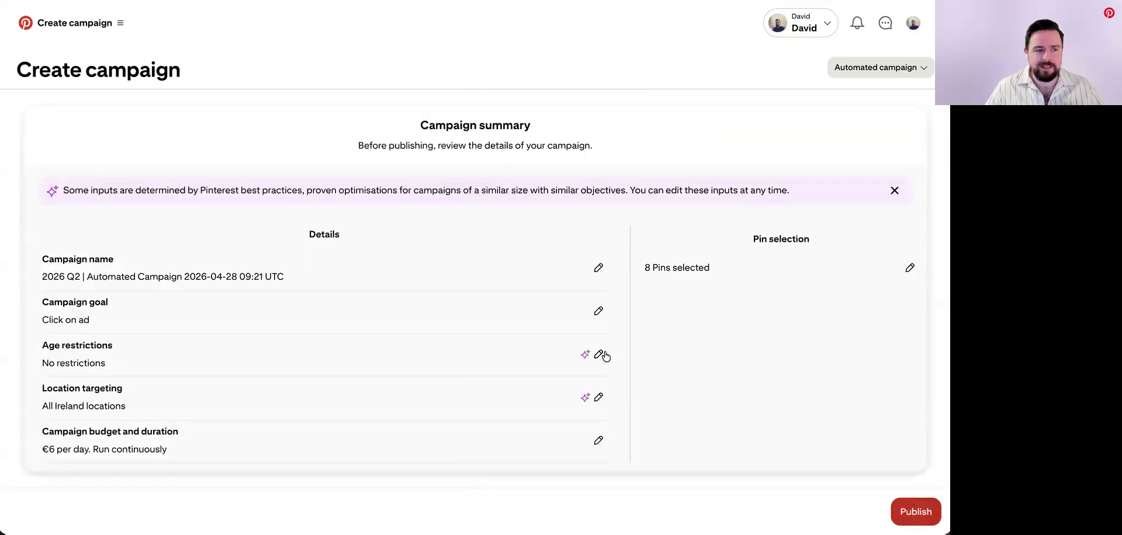
# Step: Review the campaign summary details and keep the targeting at no age restrictions and all Ireland locations
pyautogui.scroll(-1, 372, 301)
pyautogui.scroll(1, 401, 309)
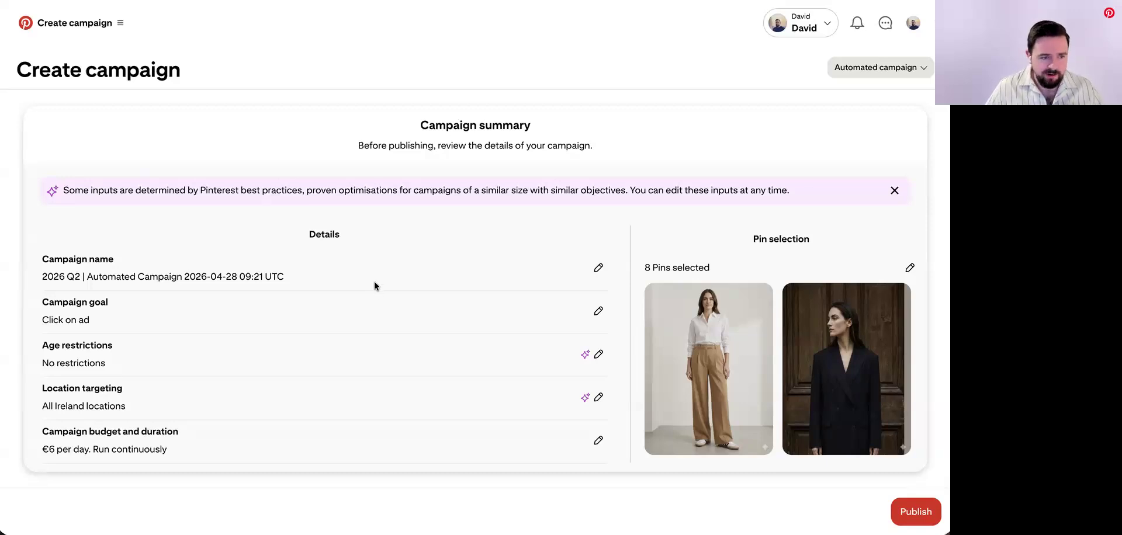
pyautogui.scroll(-1, 375, 281)
pyautogui.scroll(-2, 361, 313)
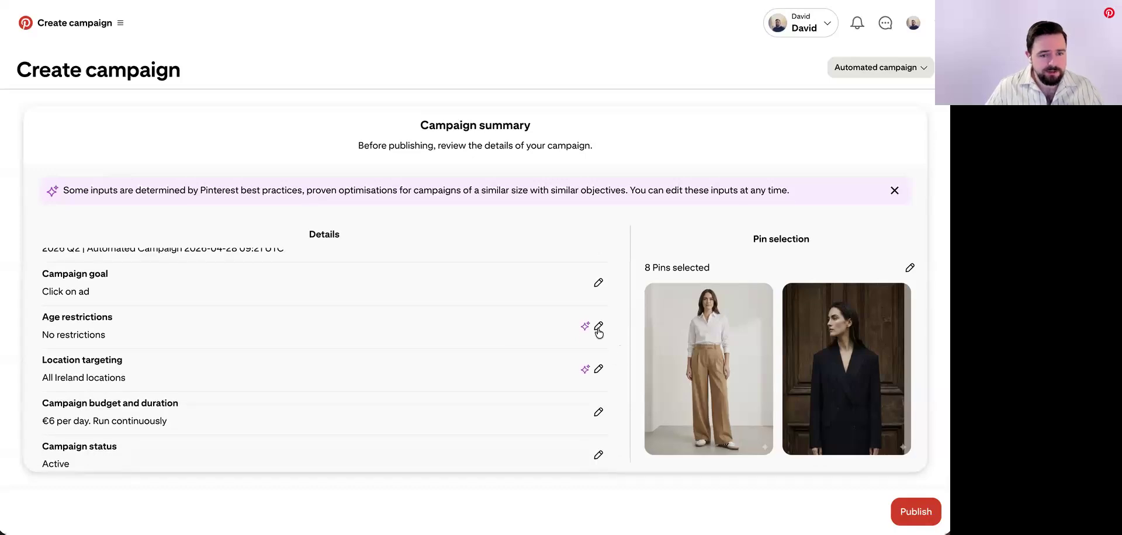
pyautogui.click(599, 326)
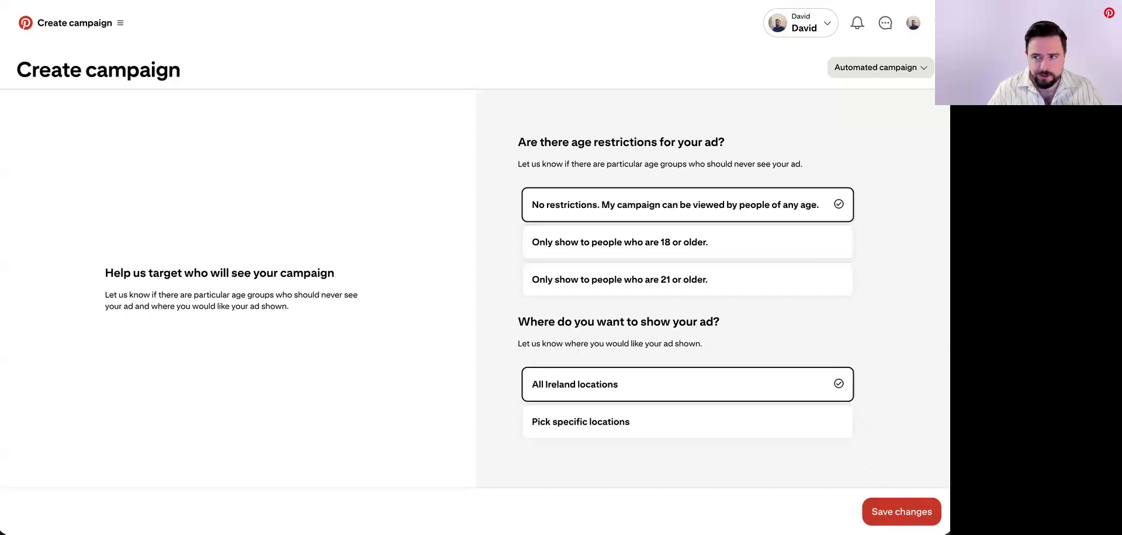
pyautogui.click(888, 513)
pyautogui.scroll(-2, 353, 350)
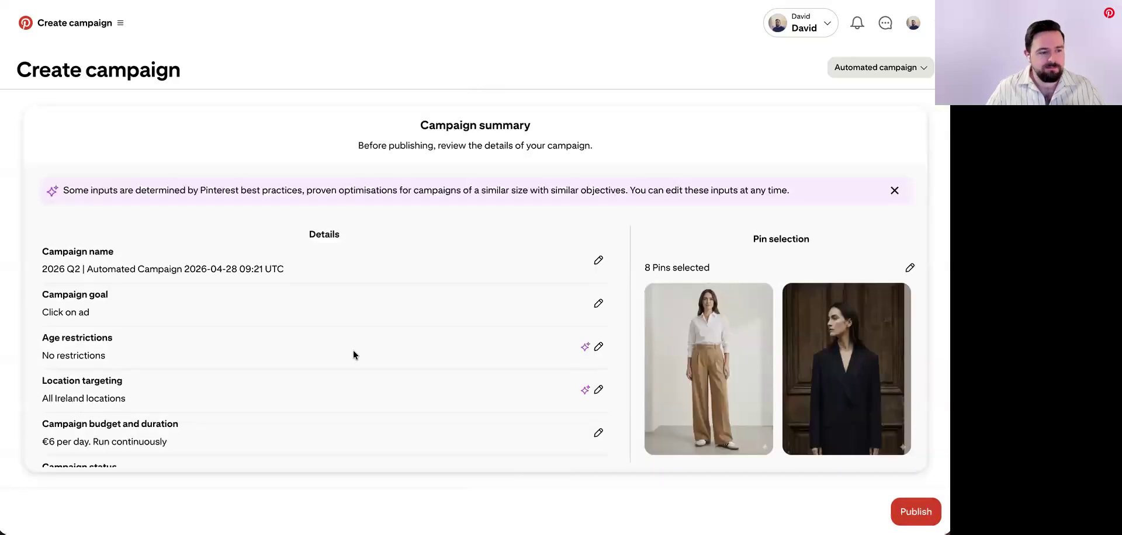
# Step: Publish the automated campaign and pause it in the campaign list
pyautogui.click(898, 511)
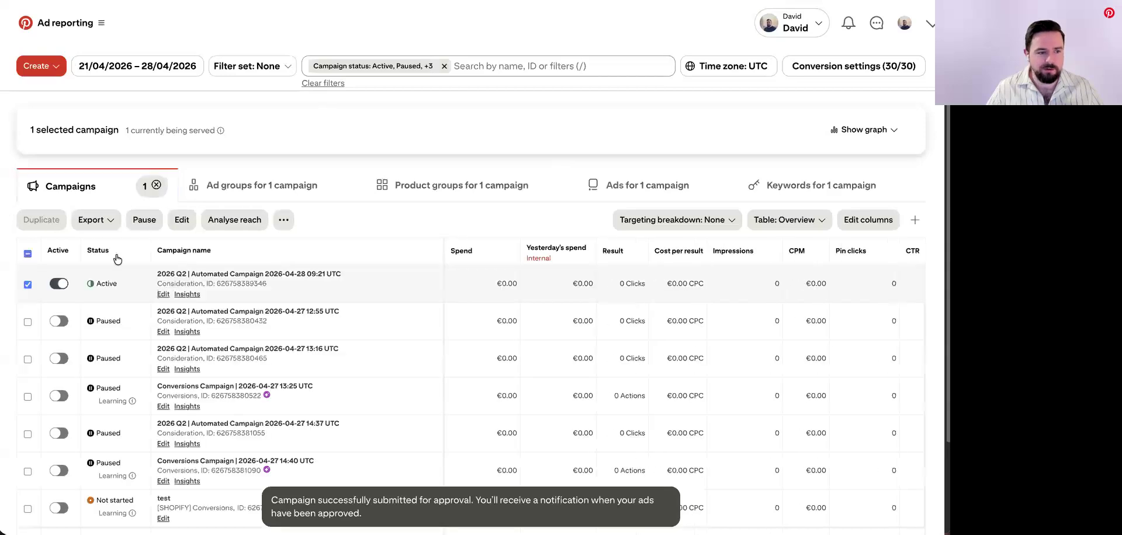
pyautogui.click(59, 285)
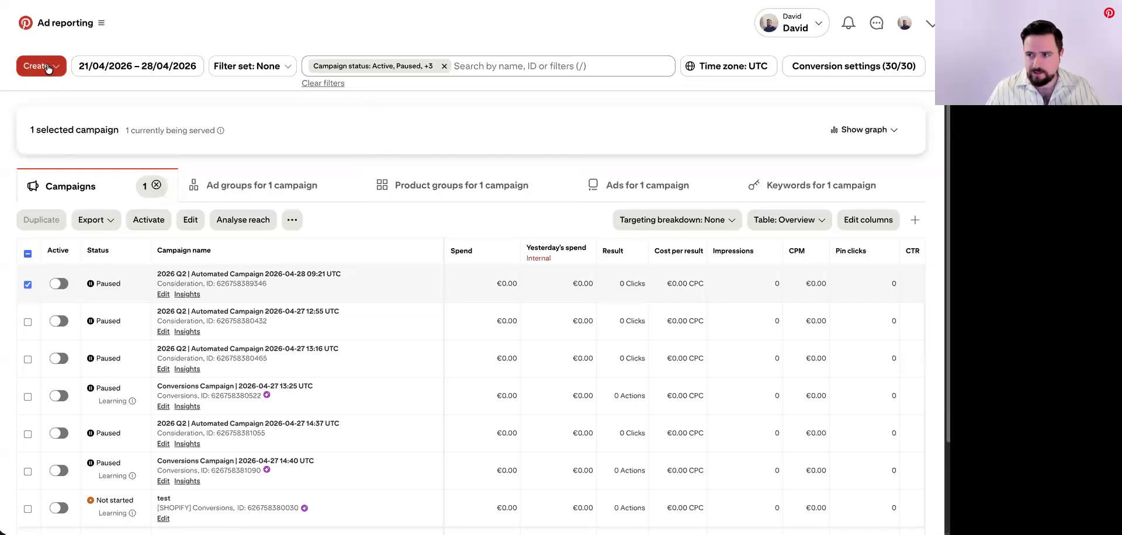
# Step: Start another new campaign and switch its setup from automated to manual
pyautogui.click(101, 25)
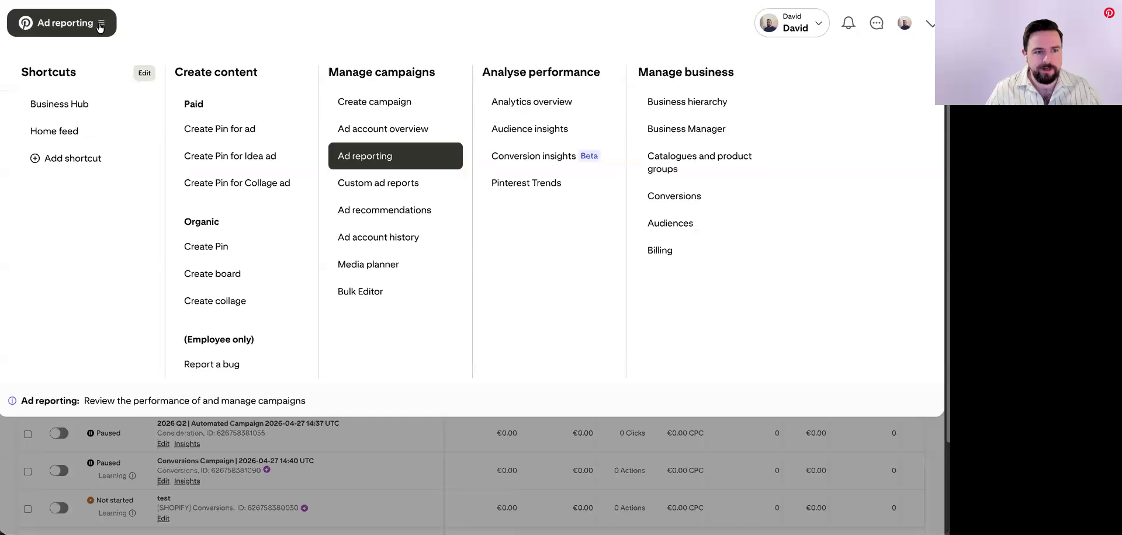
pyautogui.click(404, 104)
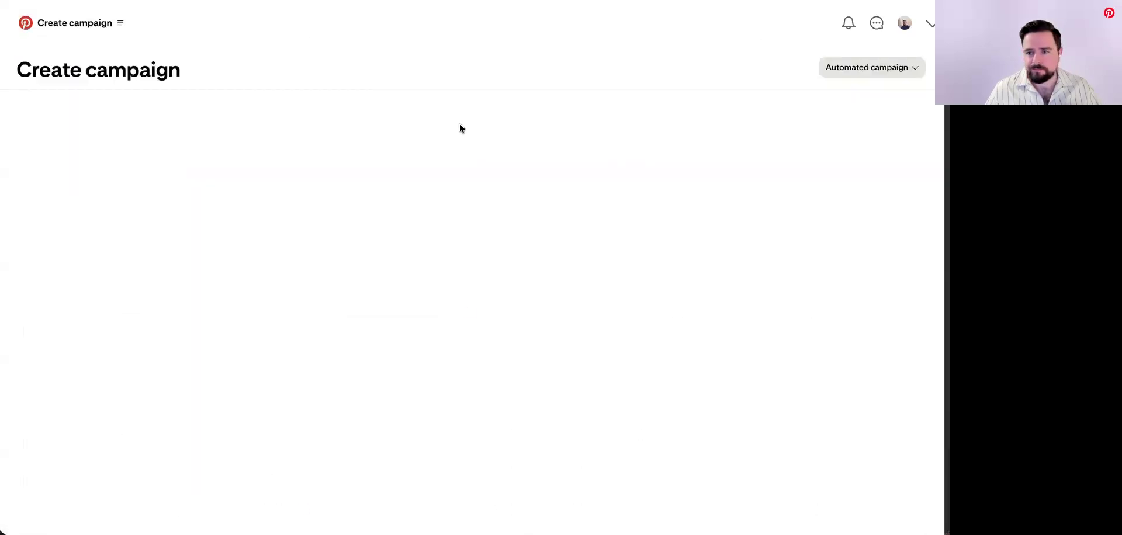
pyautogui.click(865, 69)
pyautogui.click(883, 101)
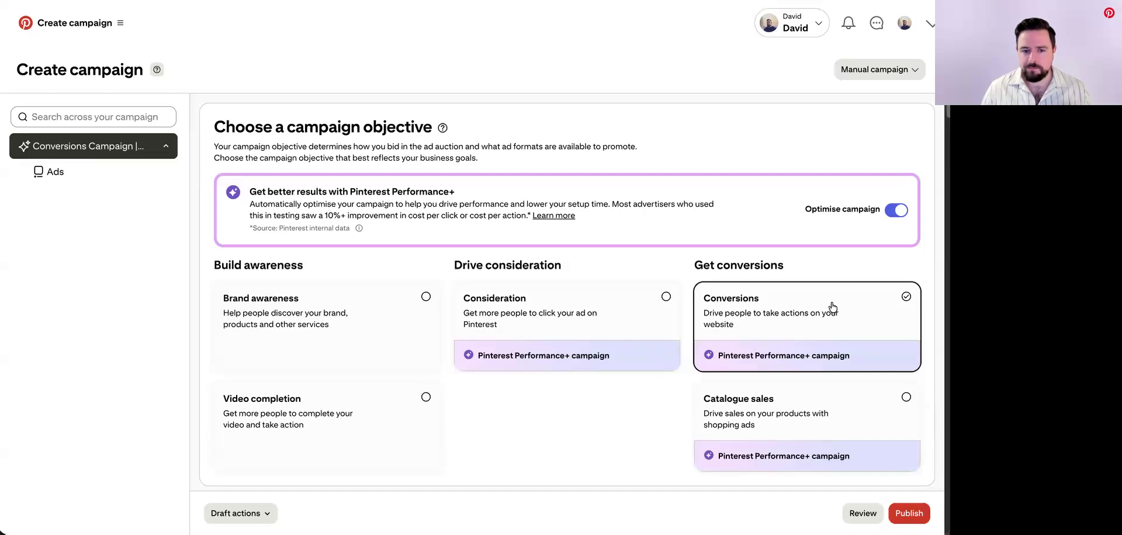
# Step: Enable optimisation for new customer acquisition, with Customers as the segment that defines existing customers
pyautogui.scroll(-3, 830, 301)
pyautogui.scroll(-2, 655, 248)
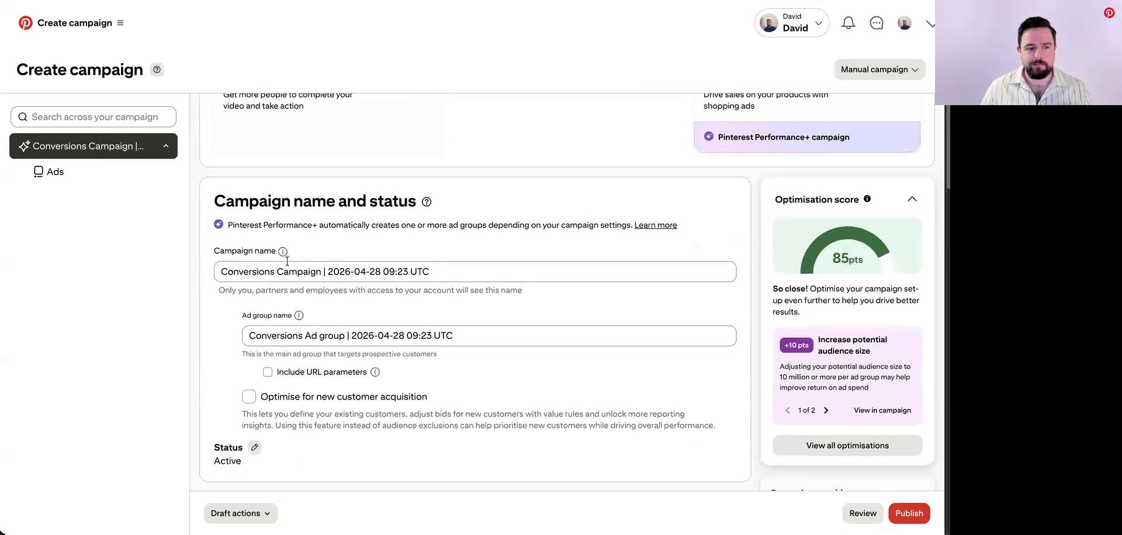
pyautogui.scroll(-1, 446, 273)
pyautogui.scroll(-1, 446, 273)
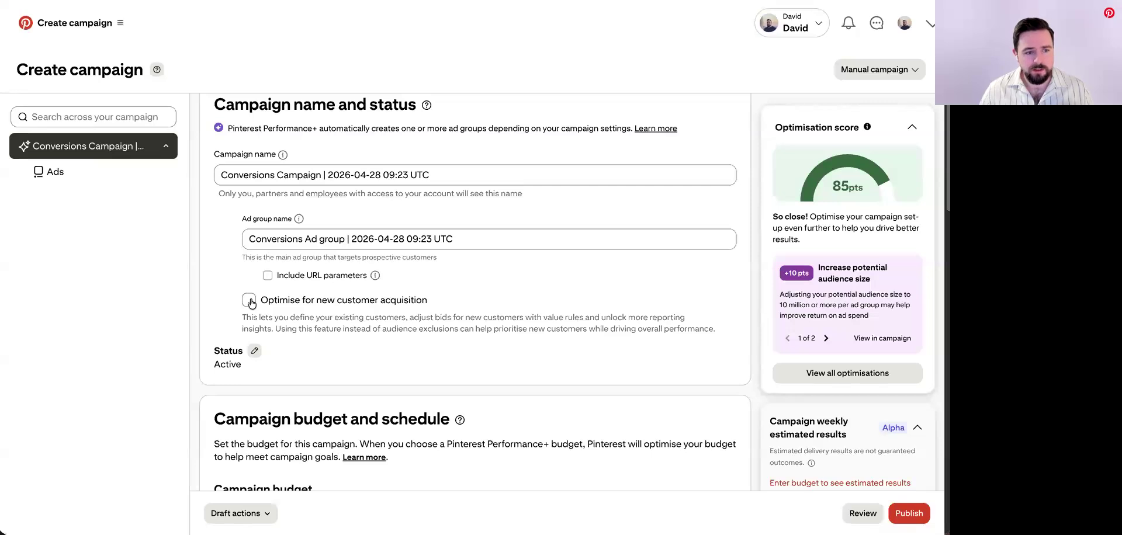
pyautogui.click(250, 301)
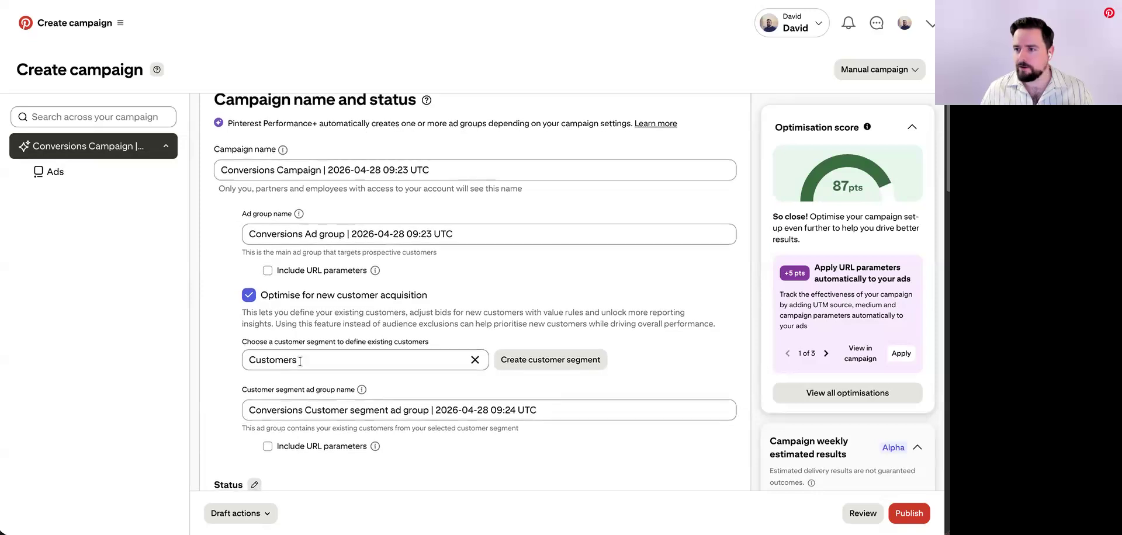
pyautogui.scroll(-1, 316, 369)
pyautogui.scroll(-3, 328, 374)
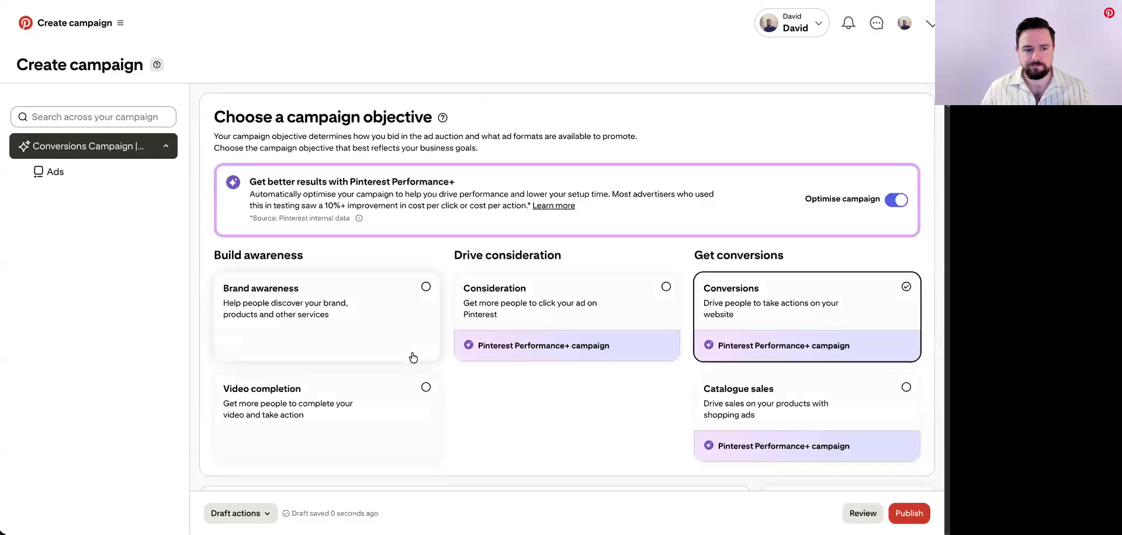
# Step: Set the conversions campaign's daily budget amount to 725.00
pyautogui.scroll(-5, 414, 350)
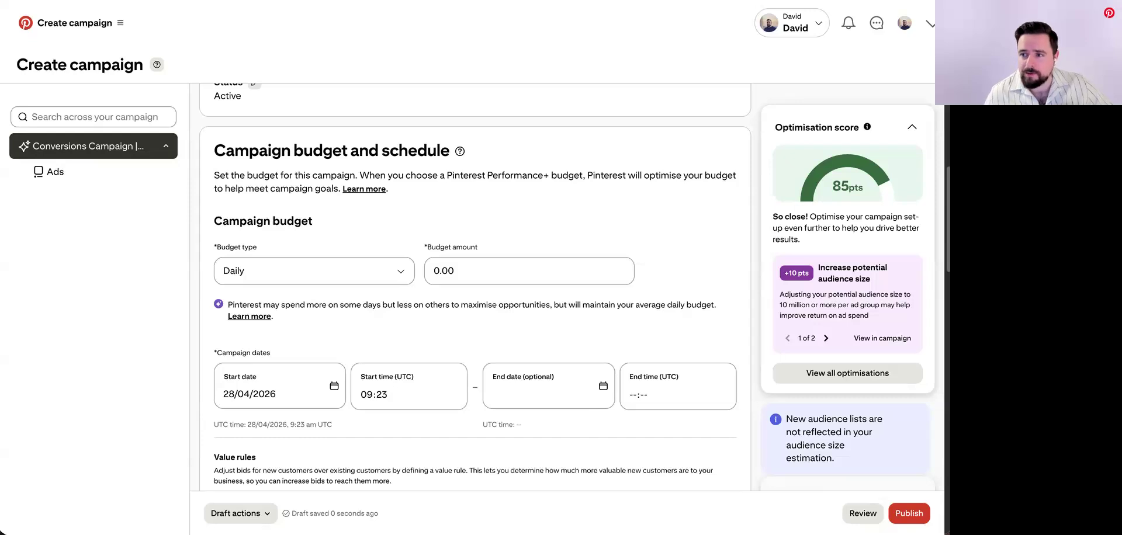
pyautogui.click(517, 268)
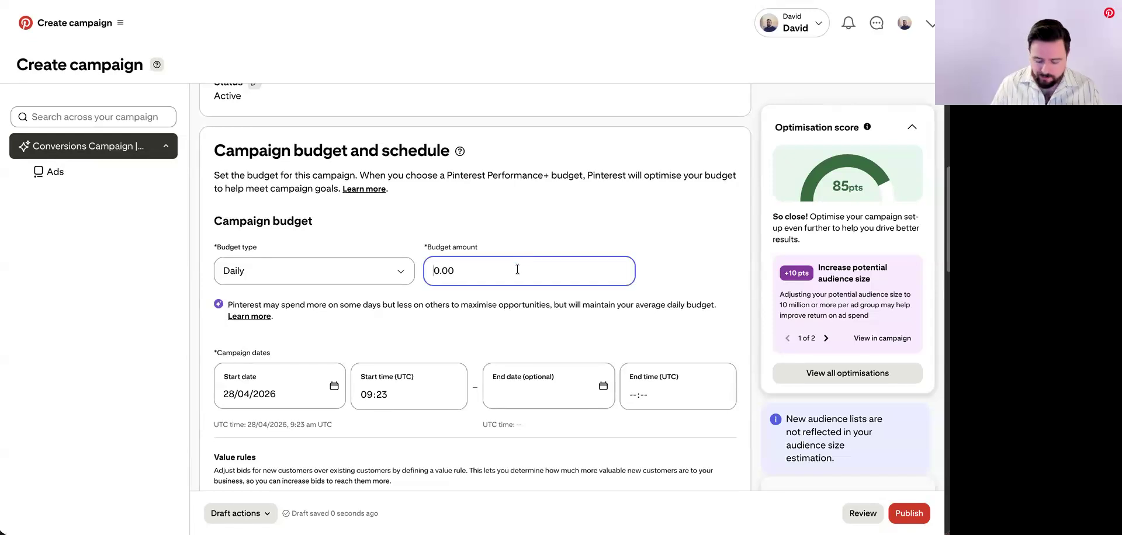
pyautogui.write('725')
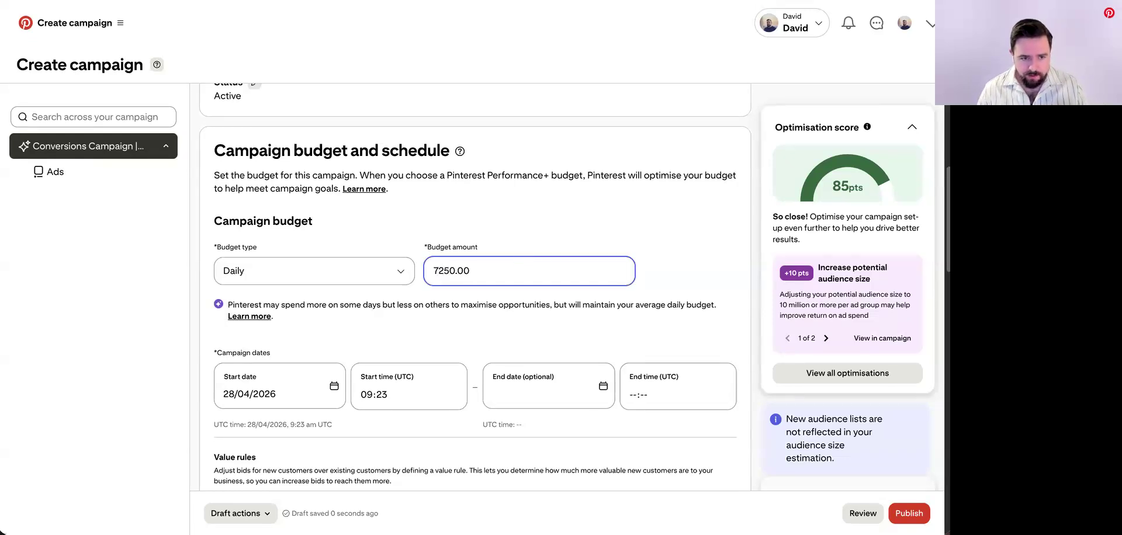
pyautogui.press('Delete')
pyautogui.scroll(-3, 613, 236)
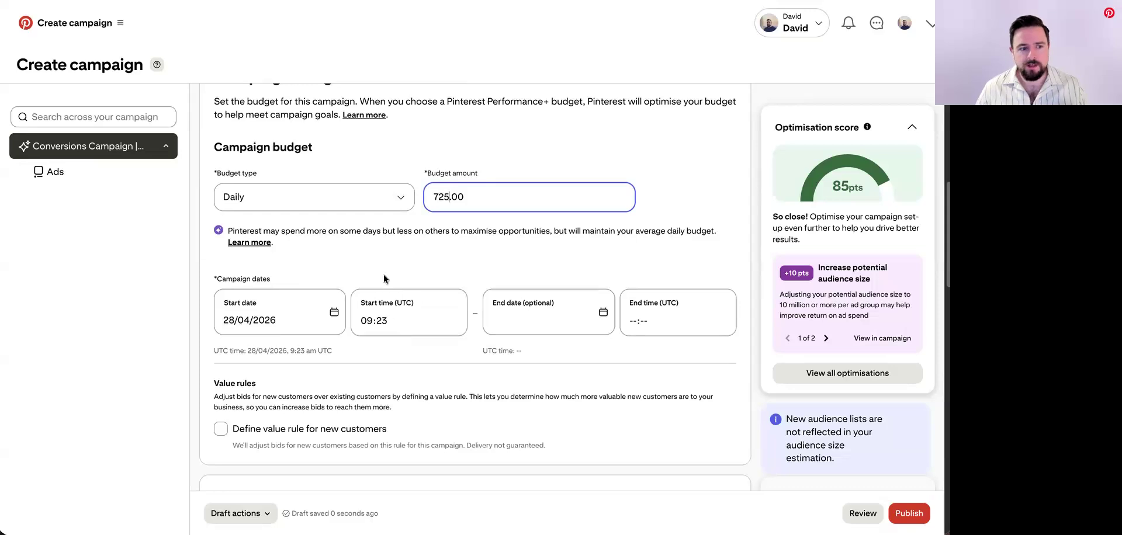
# Step: Set the campaign's end date to 29/05/2026
pyautogui.scroll(1, 368, 260)
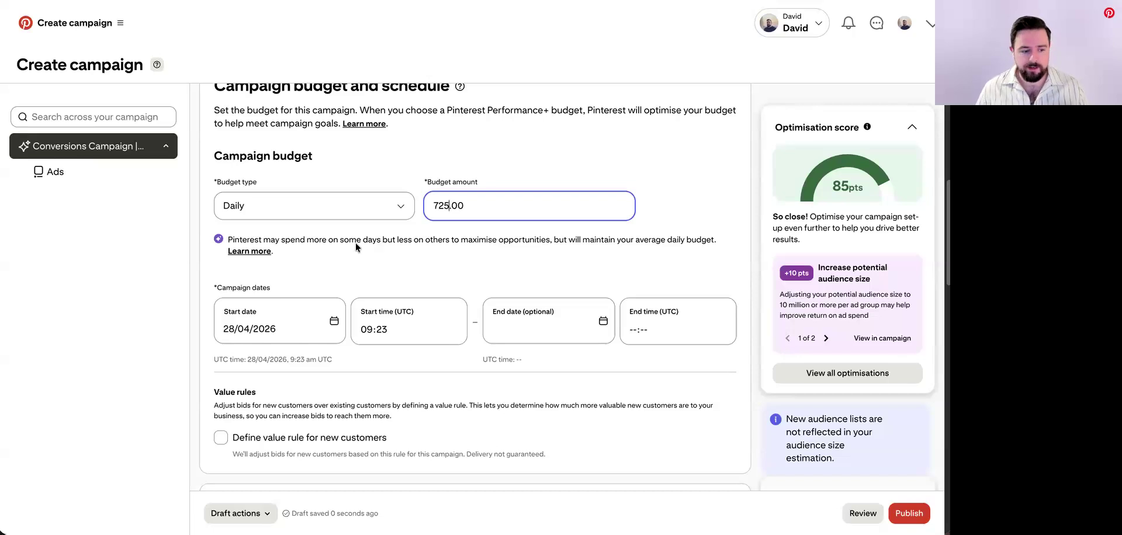
pyautogui.click(541, 324)
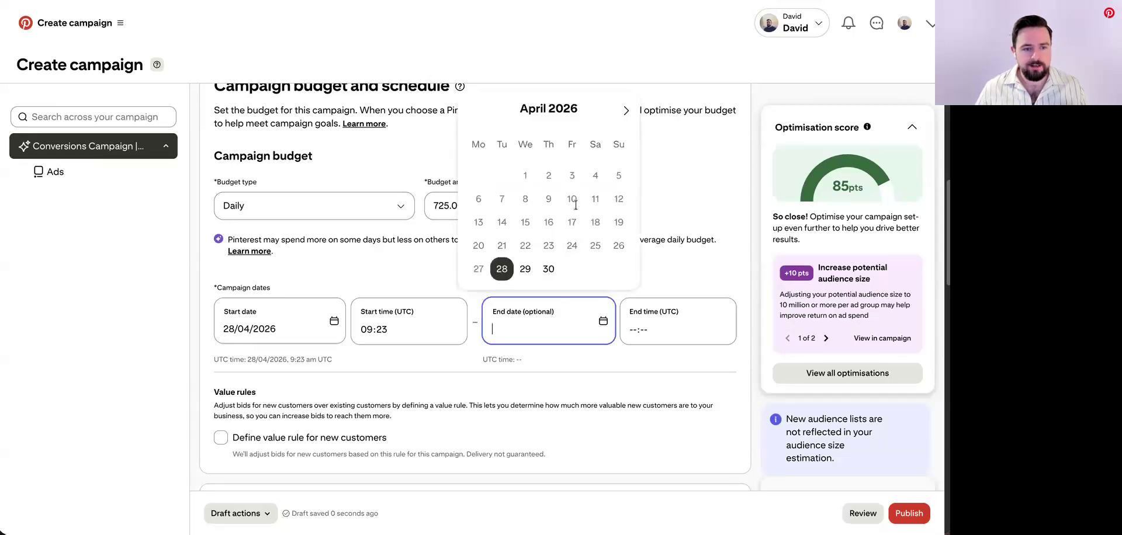
pyautogui.click(631, 113)
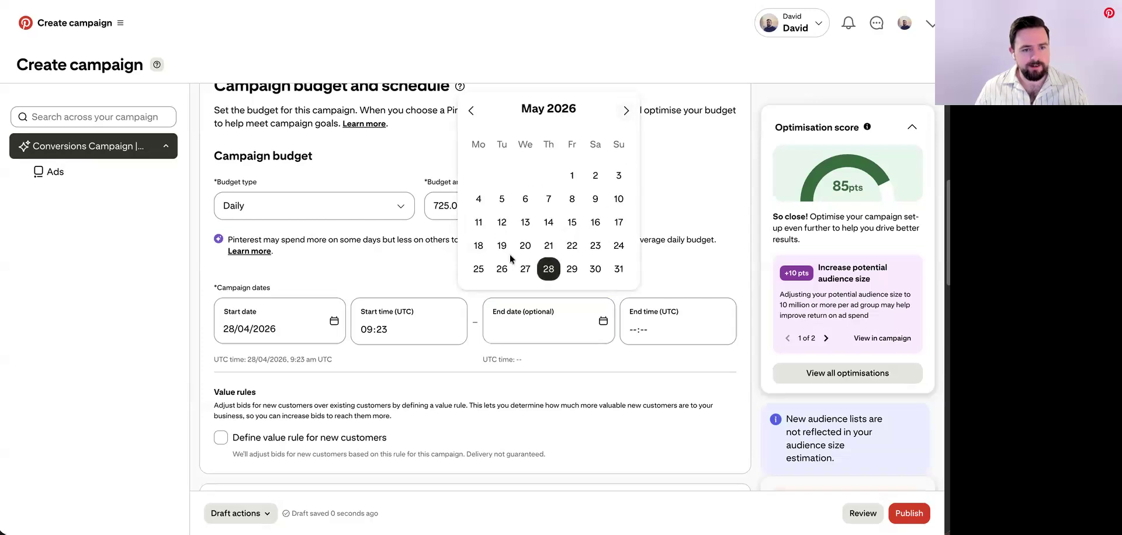
pyautogui.click(570, 272)
# Step: Define a value rule for new customers that increases the bid for new users by 25%
pyautogui.scroll(-3, 591, 373)
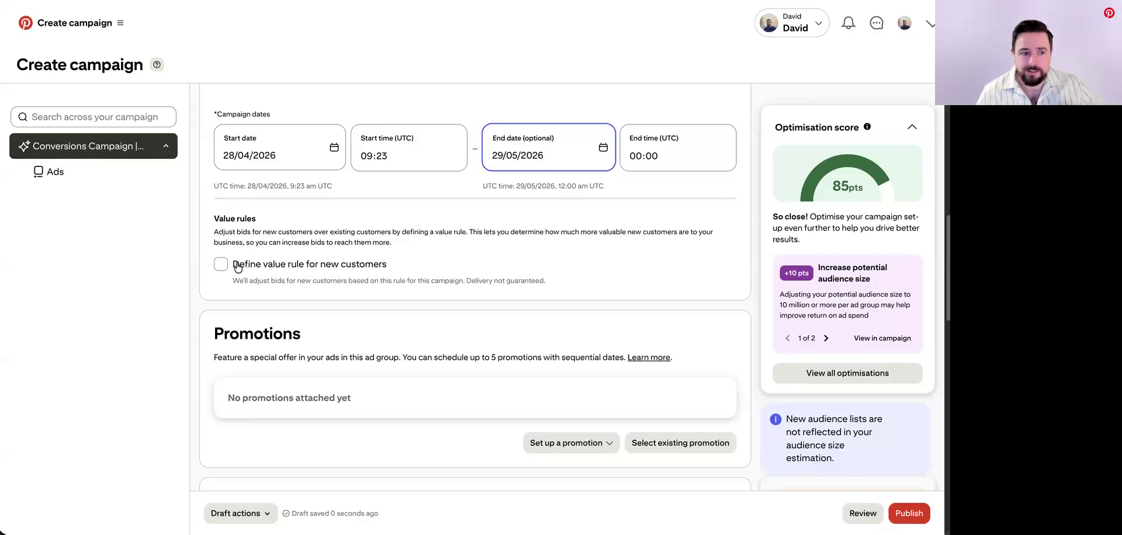
pyautogui.scroll(10, 292, 257)
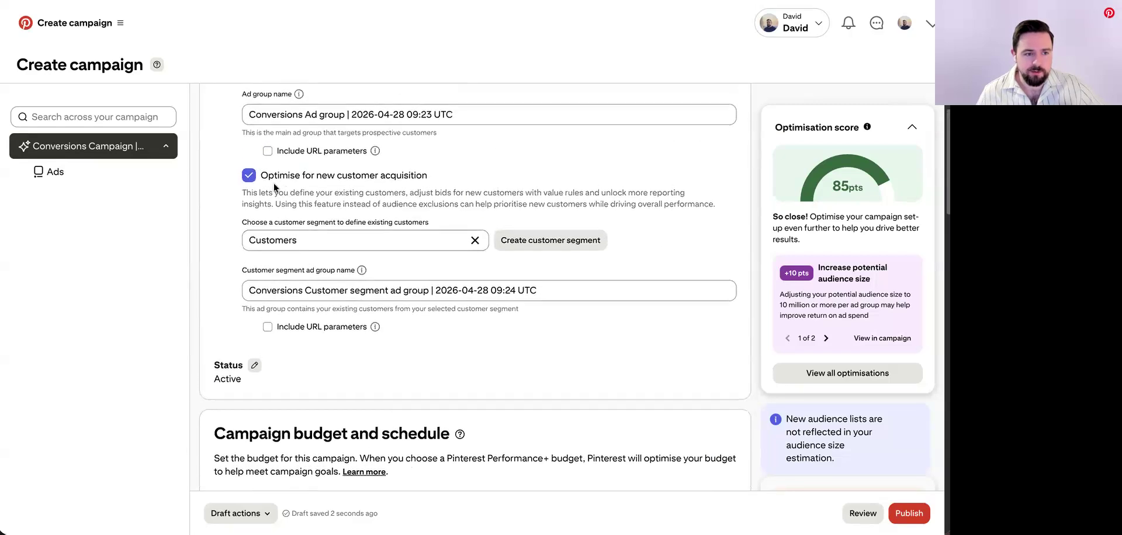
pyautogui.scroll(-10, 344, 182)
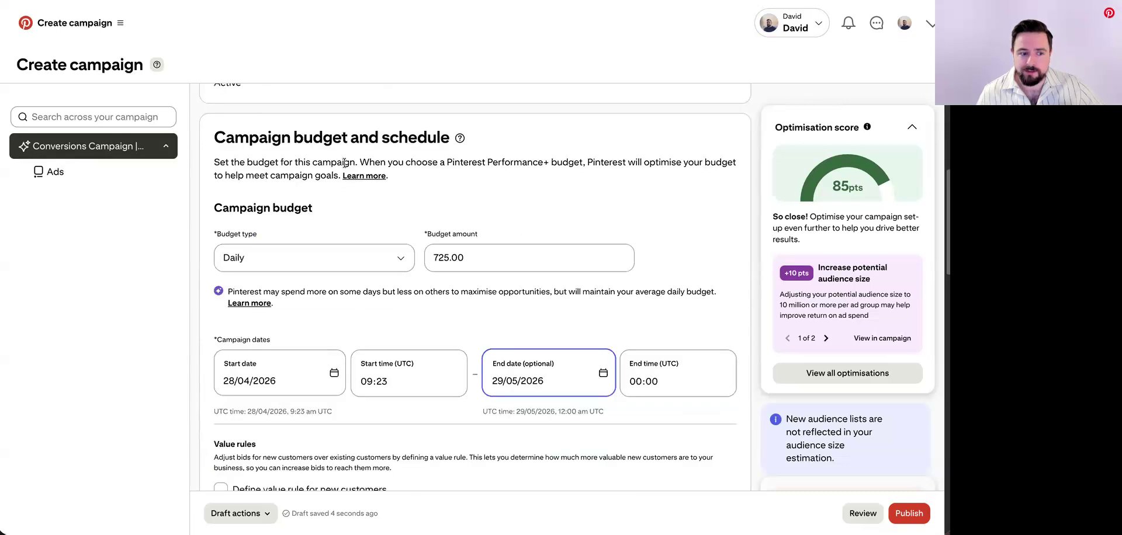
pyautogui.scroll(2, 313, 145)
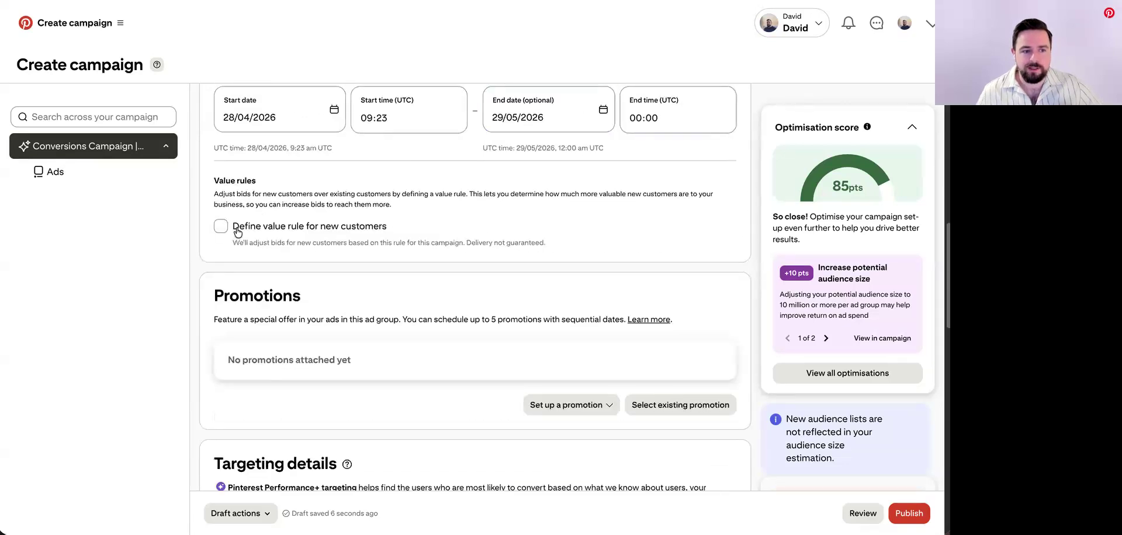
pyautogui.click(221, 226)
pyautogui.click(414, 287)
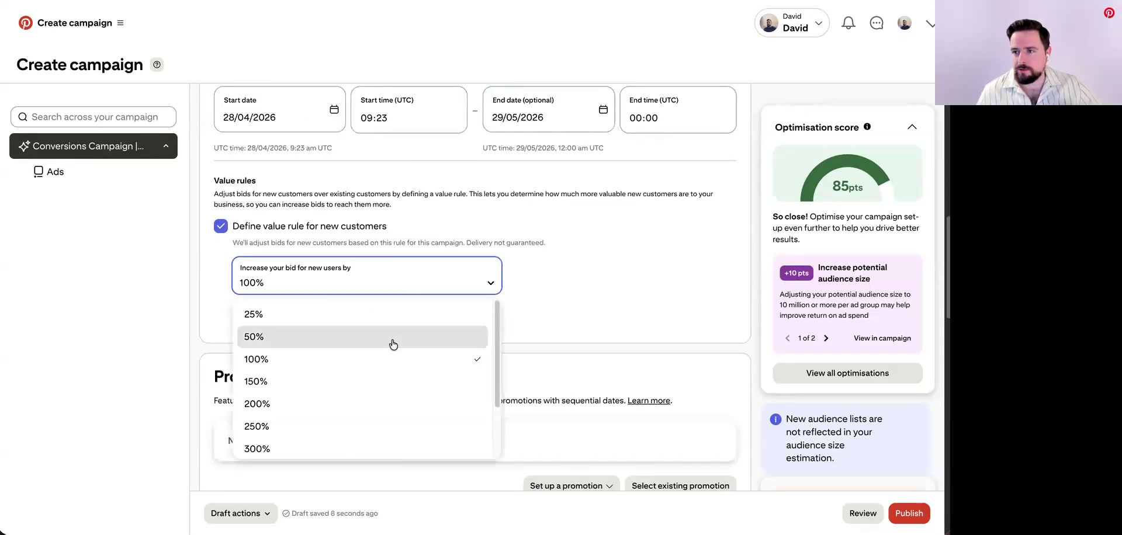
pyautogui.click(396, 318)
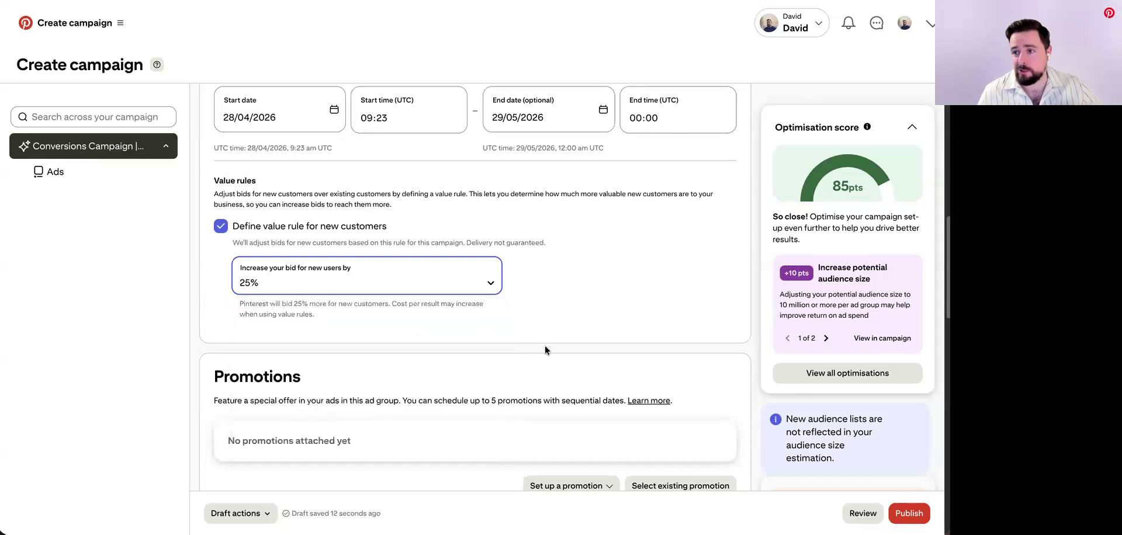
# Step: Attach the existing "Sale now on" promotion to the ad group
pyautogui.scroll(-5, 576, 332)
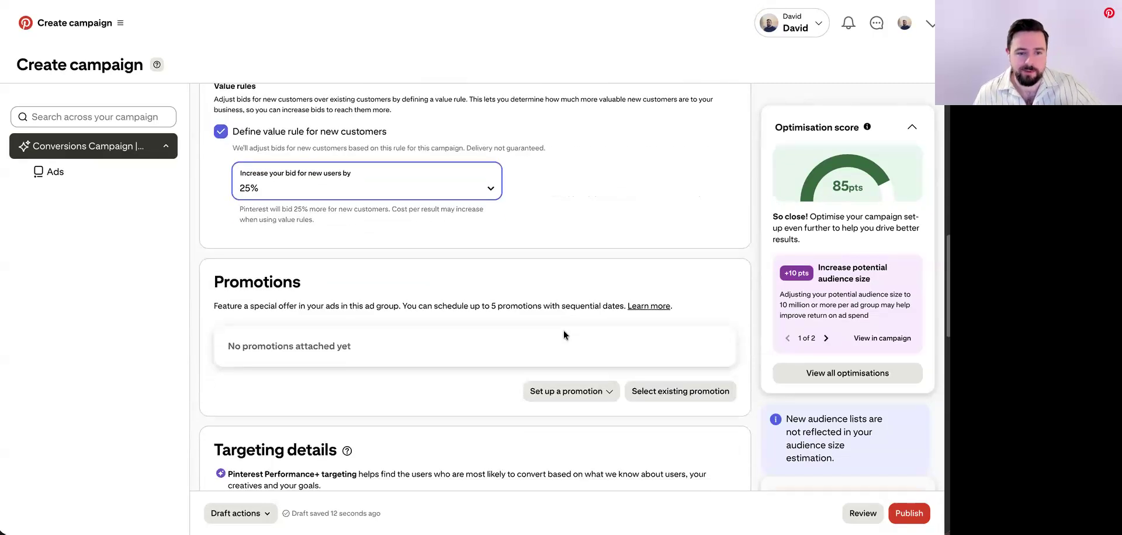
pyautogui.scroll(-1, 410, 272)
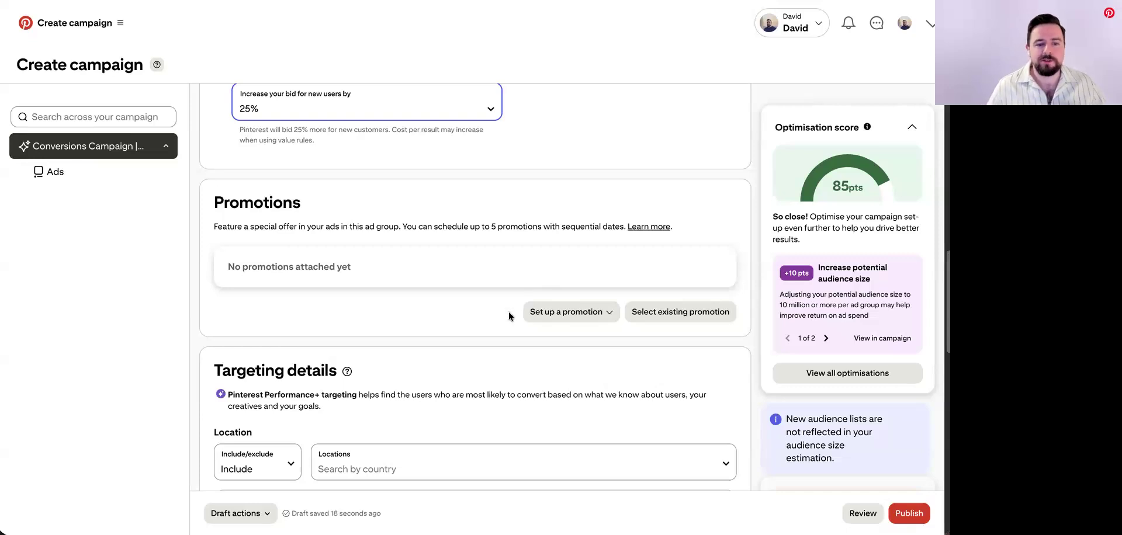
pyautogui.click(636, 312)
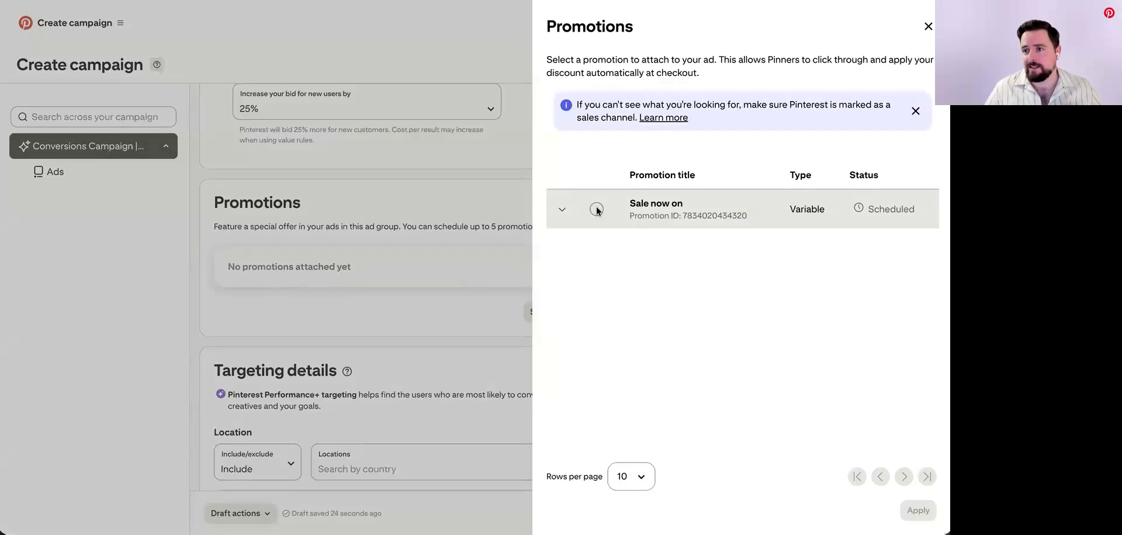
pyautogui.click(597, 209)
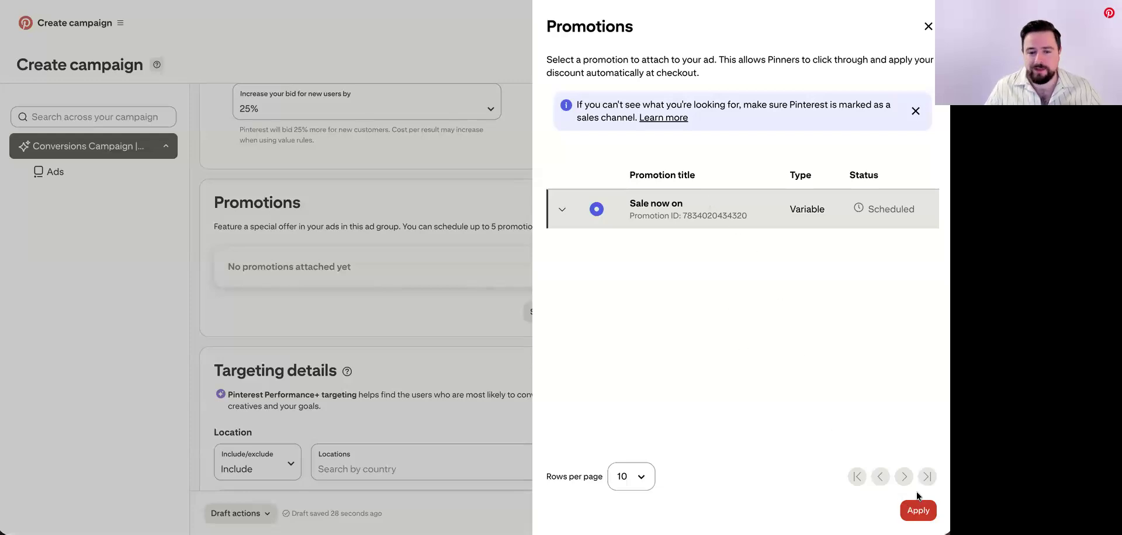
pyautogui.click(917, 511)
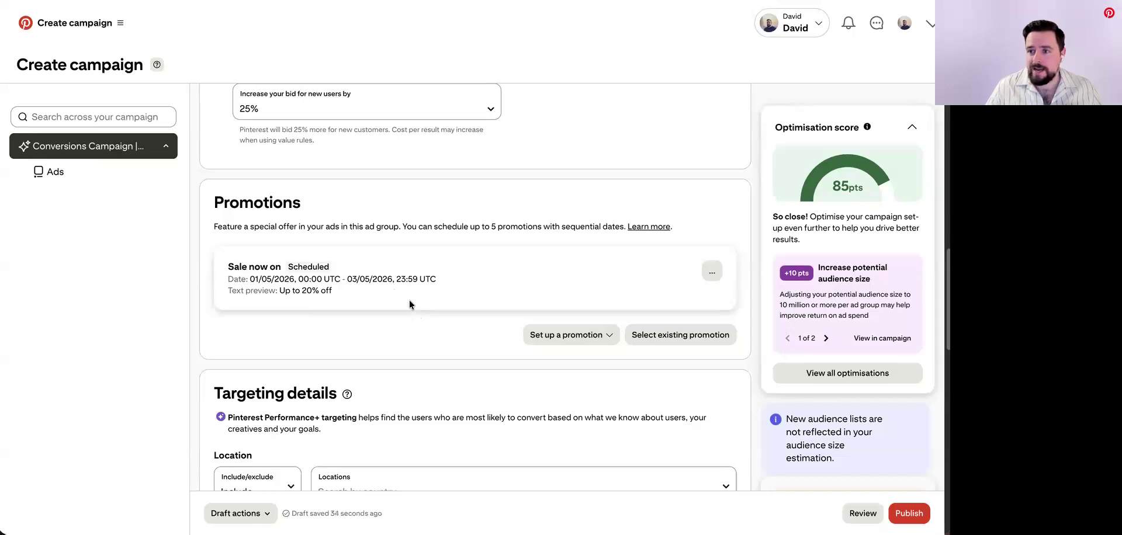
# Step: Add United Kingdom to the included target locations alongside Ireland
pyautogui.scroll(-3, 414, 302)
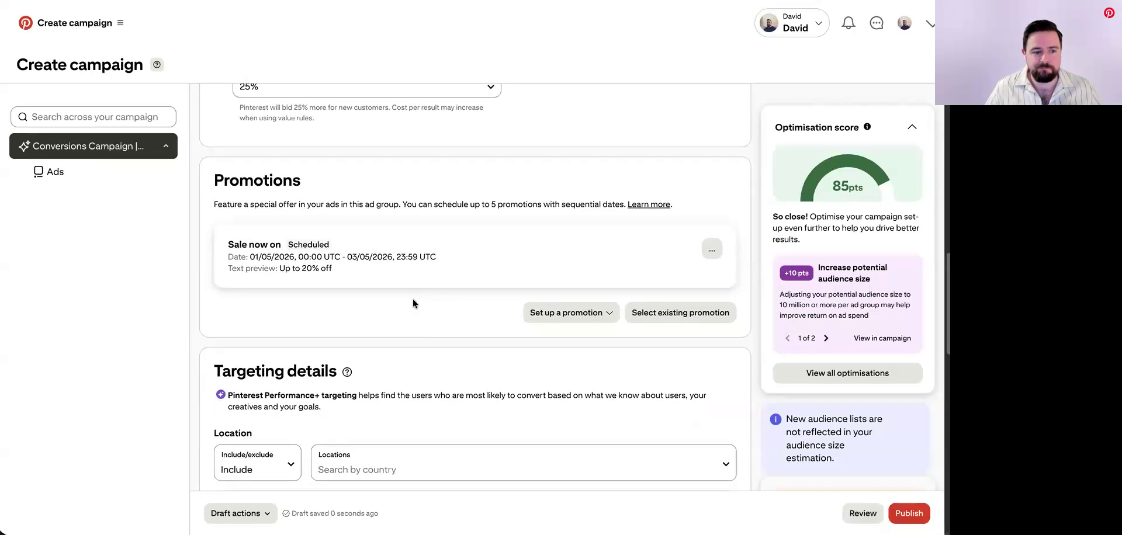
pyautogui.scroll(-3, 415, 304)
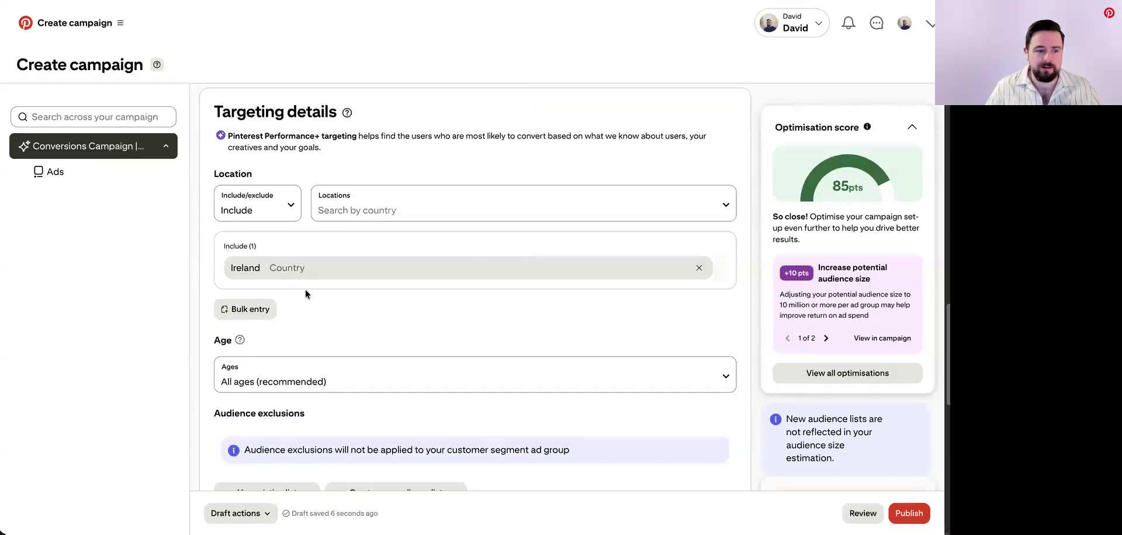
pyautogui.click(408, 209)
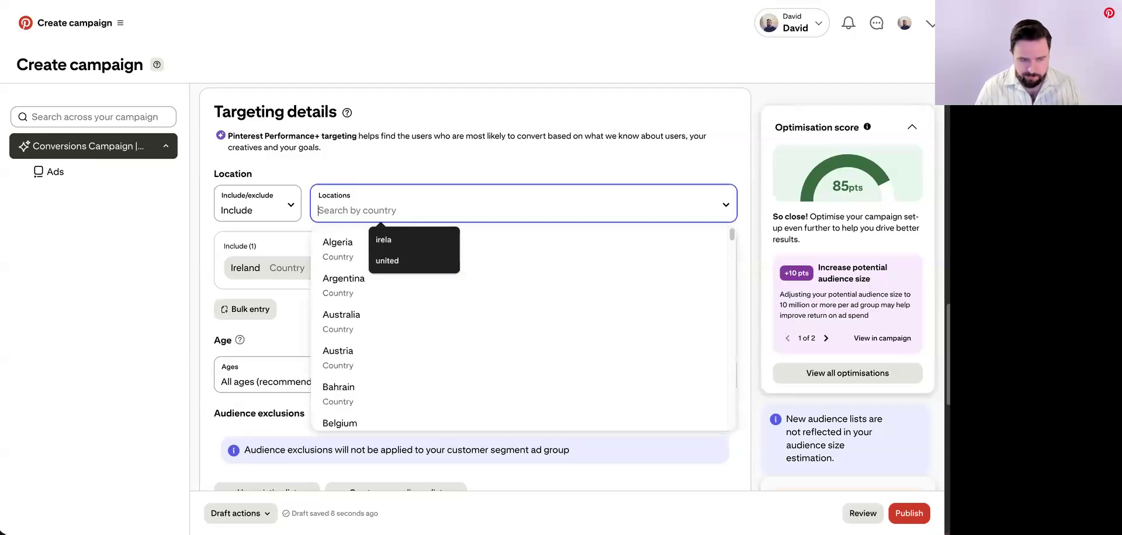
pyautogui.write('unit')
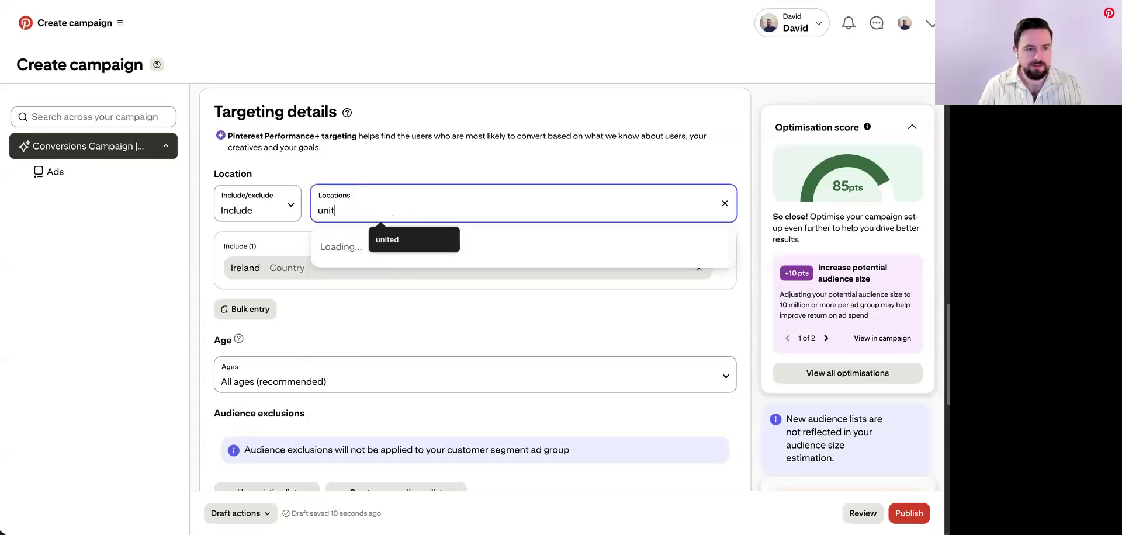
pyautogui.click(359, 279)
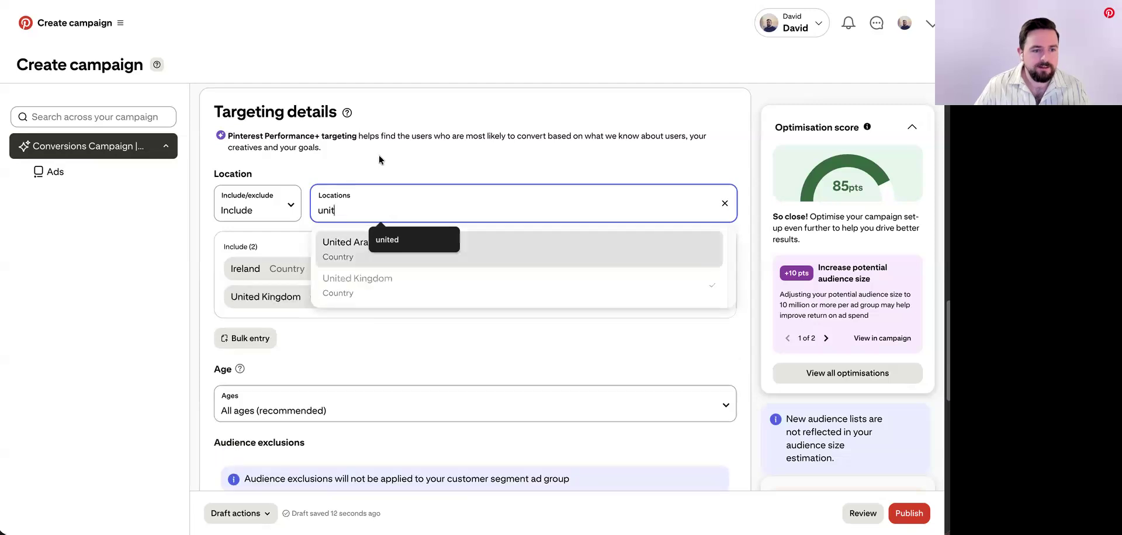
pyautogui.click(409, 310)
pyautogui.scroll(-3, 421, 315)
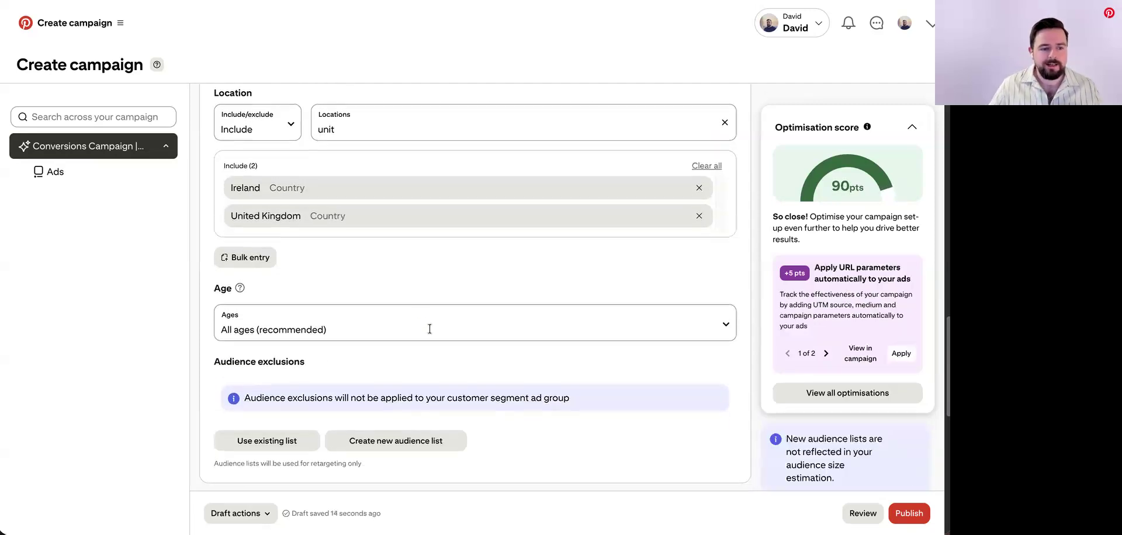
# Step: Review the age, audience exclusion and optimisation settings and the available conversion events, keeping Checkout as the conversion event
pyautogui.scroll(-2, 439, 310)
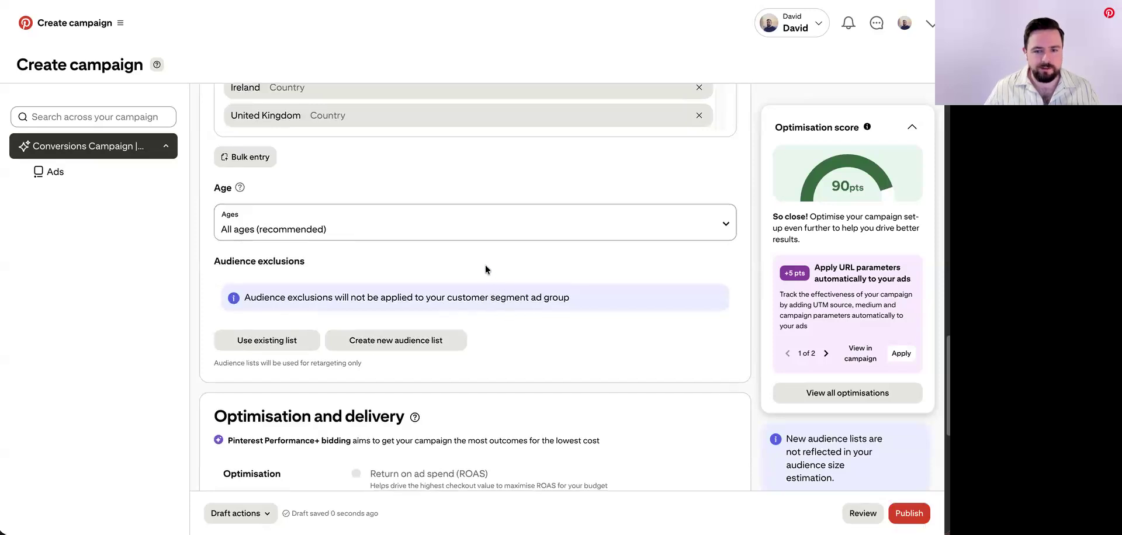
pyautogui.scroll(-3, 486, 269)
pyautogui.scroll(-2, 489, 283)
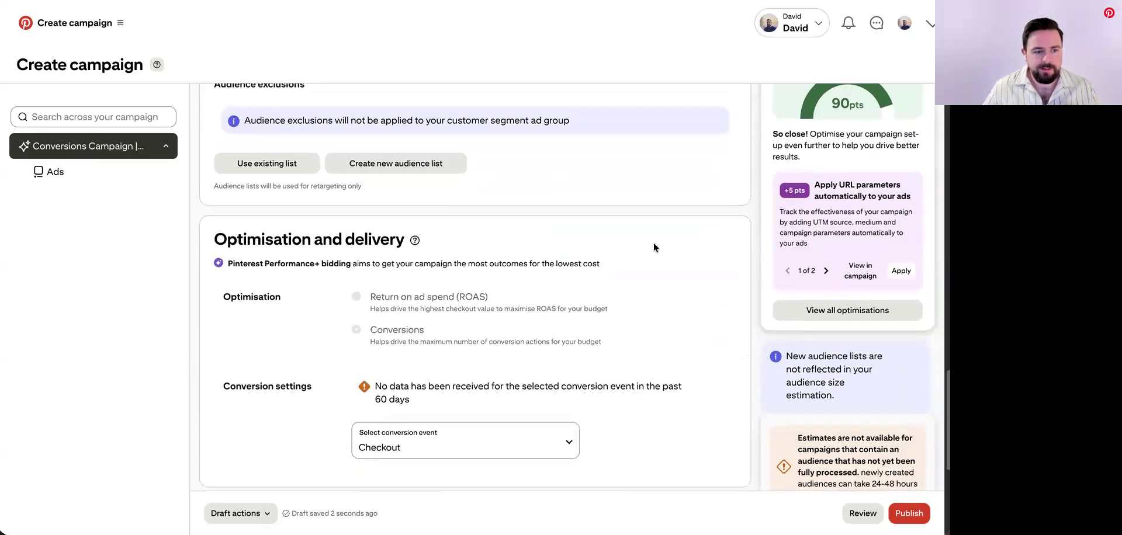
pyautogui.scroll(-2, 736, 245)
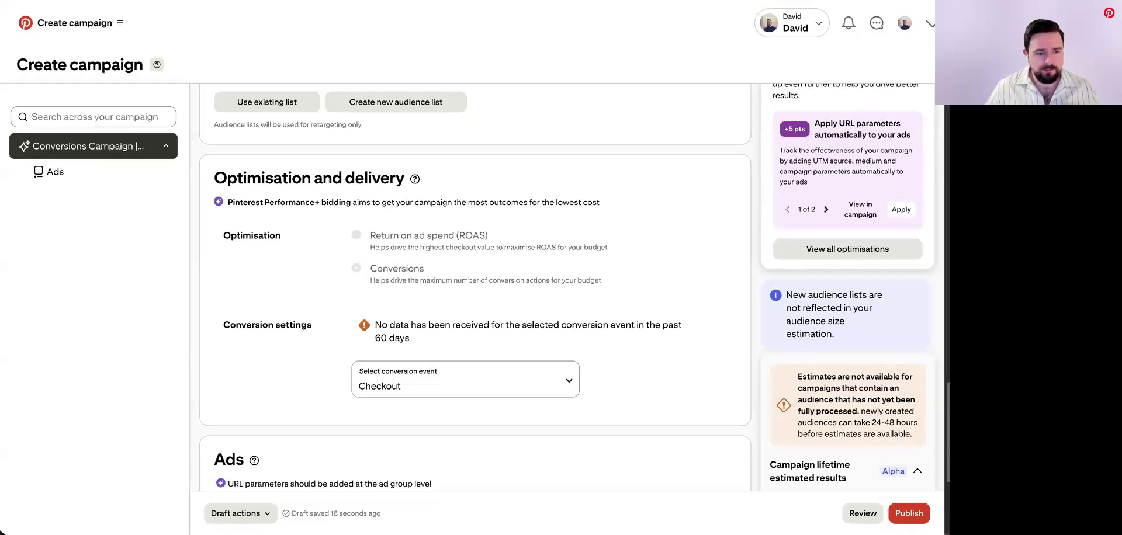
pyautogui.click(571, 390)
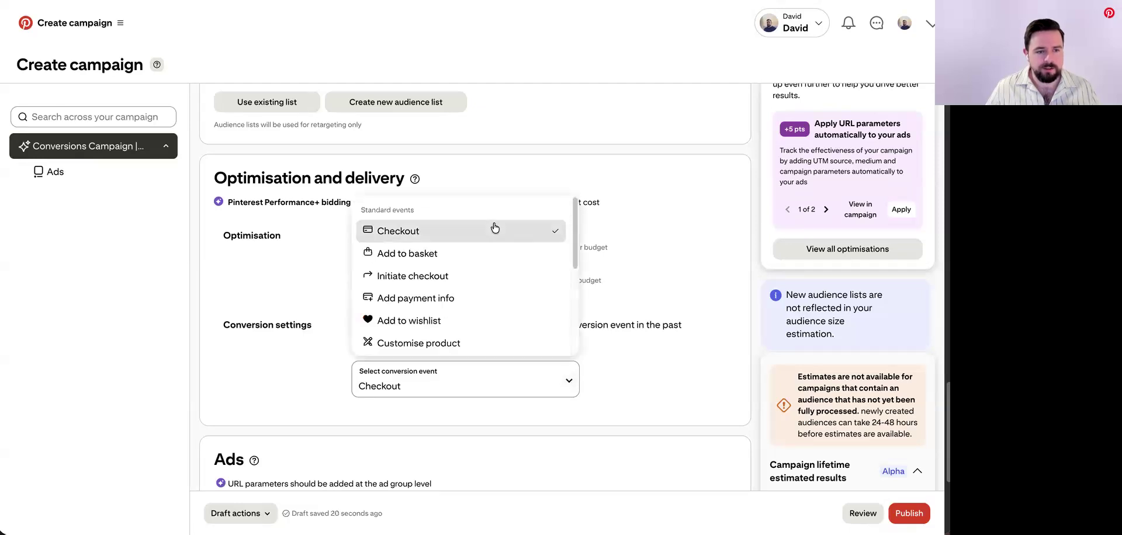
pyautogui.click(649, 383)
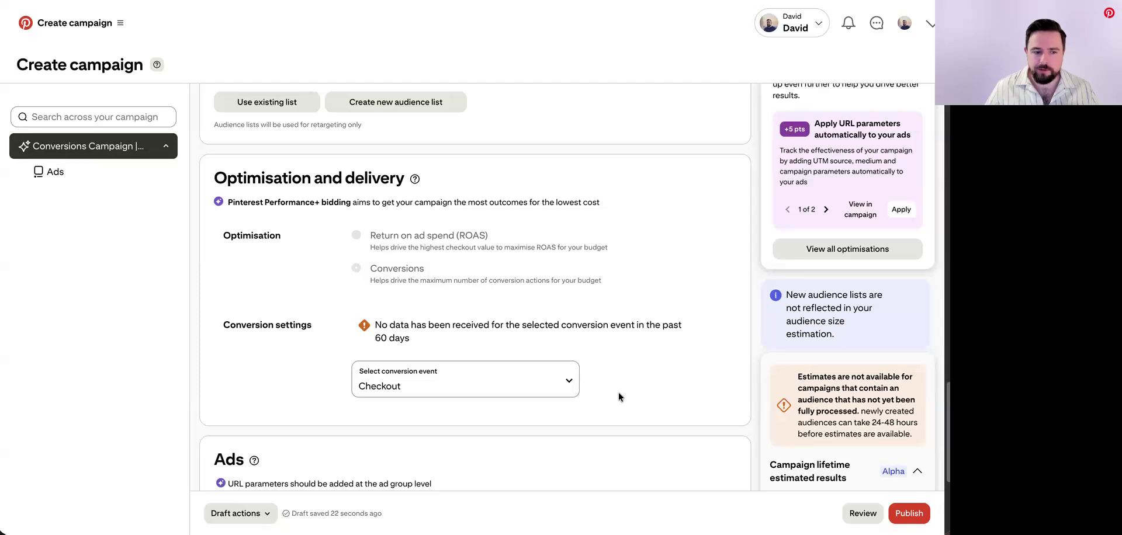
# Step: Start choosing existing Pins for the ads and select the Brown Flared Trousers, Jeans and Black Jackets Pins
pyautogui.scroll(-5, 619, 398)
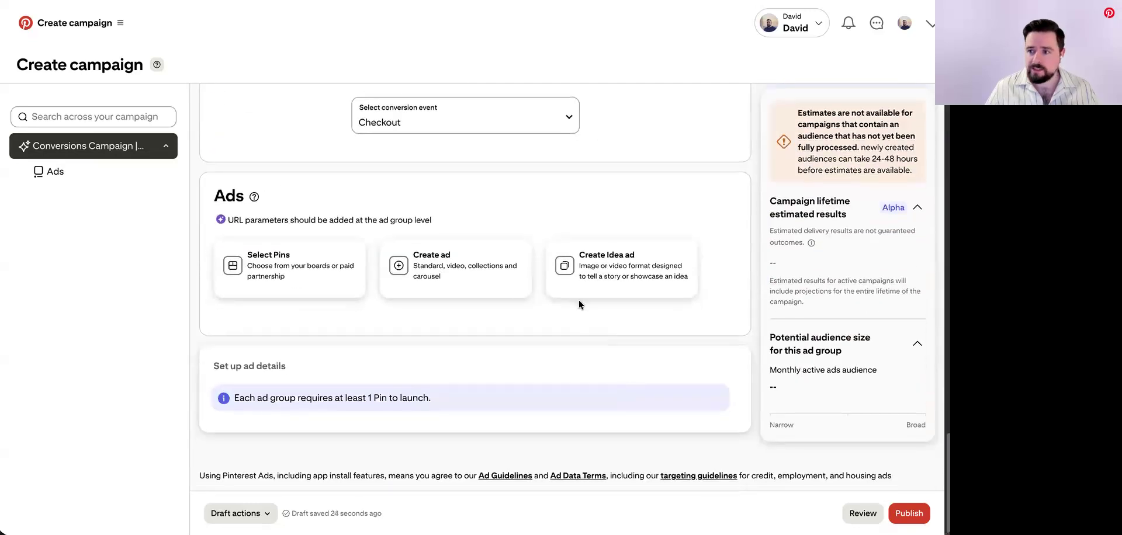
pyautogui.click(299, 285)
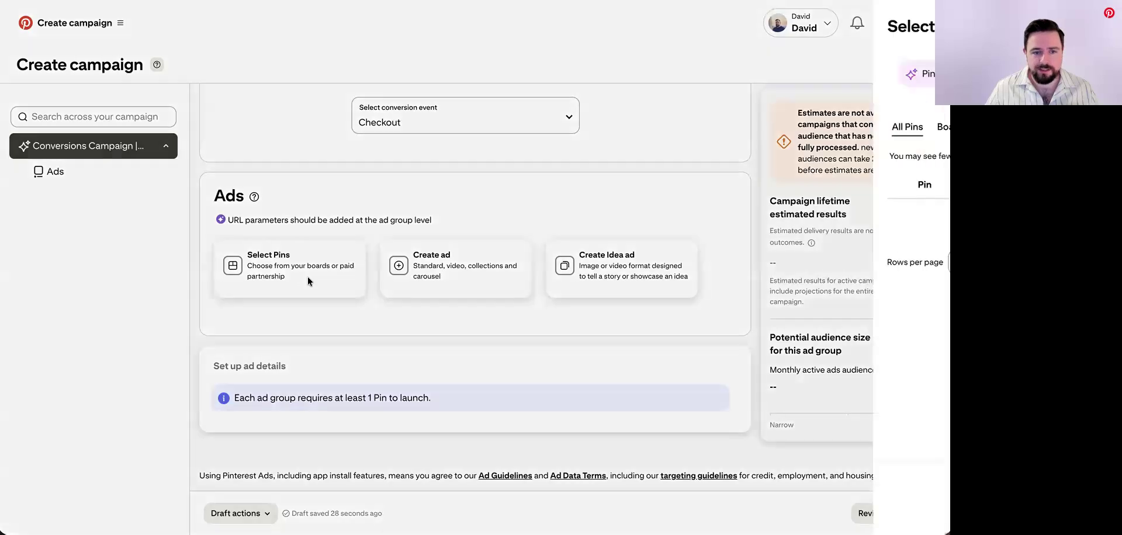
pyautogui.click(457, 244)
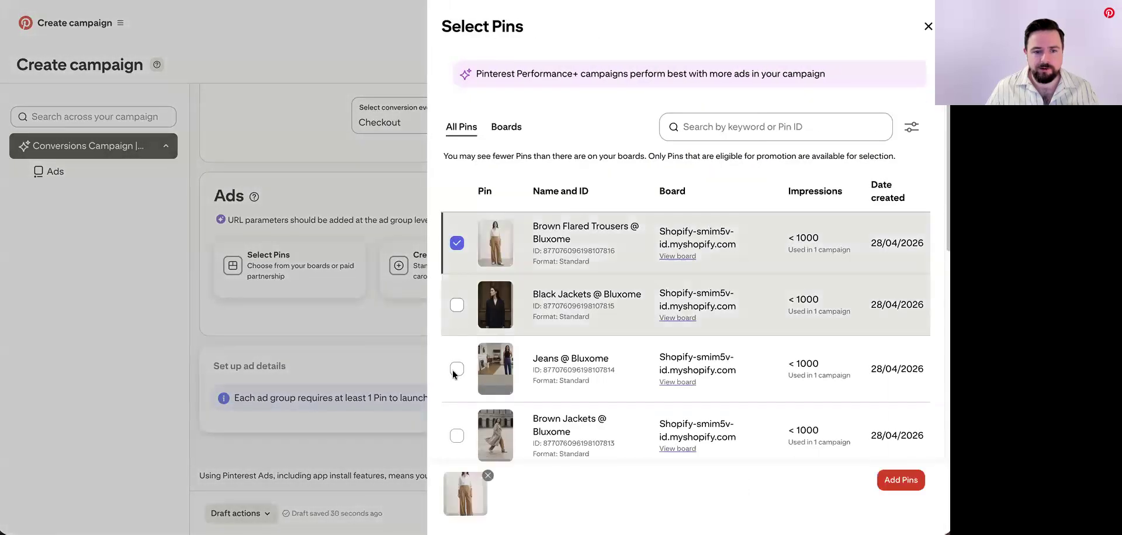
pyautogui.click(457, 369)
pyautogui.click(457, 305)
# Step: Add the Red Jackets, Brown Jackets and "Your work wardrobe" Pins to the selection
pyautogui.scroll(-3, 460, 300)
pyautogui.scroll(-1, 461, 301)
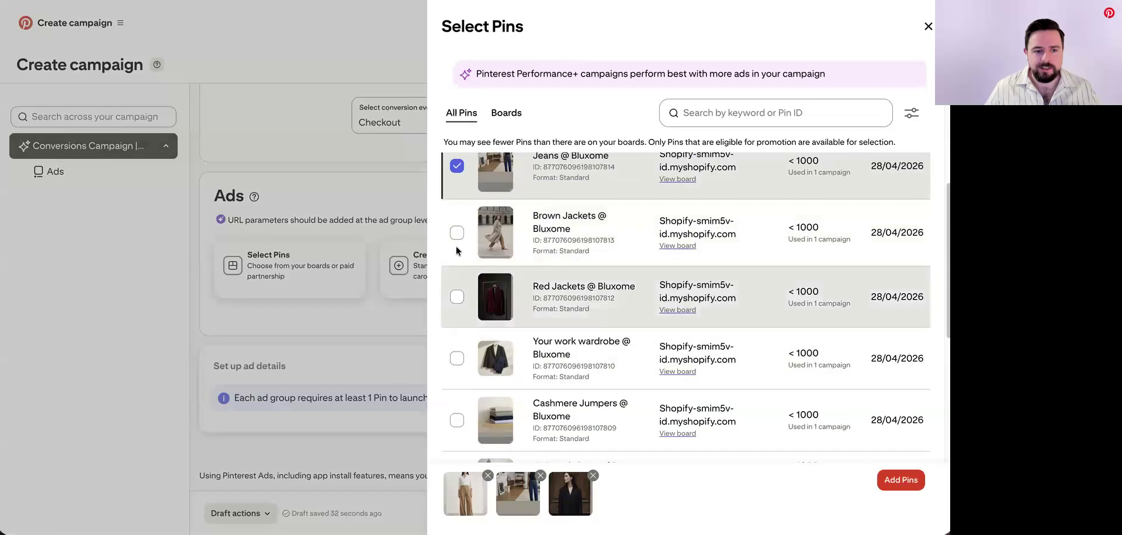
pyautogui.click(457, 297)
pyautogui.click(457, 234)
pyautogui.click(457, 359)
# Step: Also select the Cashmere Jumpers Pin, the signed photo Pin from the Products board, and the Vases and Bluxome Pins
pyautogui.scroll(-1, 468, 363)
pyautogui.scroll(-2, 473, 377)
pyautogui.click(457, 236)
pyautogui.click(457, 296)
pyautogui.scroll(-1, 451, 384)
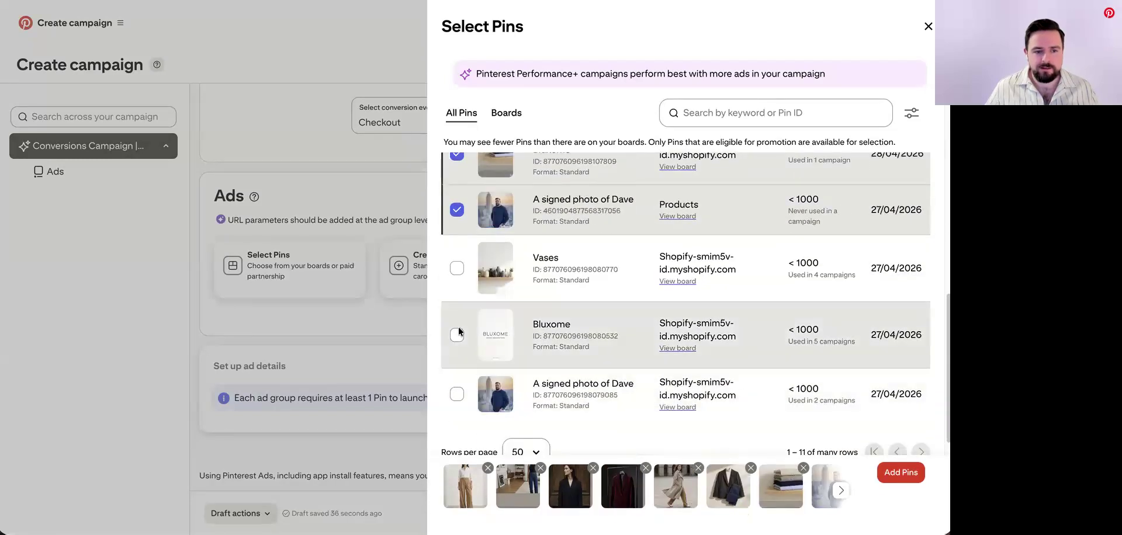
pyautogui.click(457, 268)
pyautogui.click(457, 335)
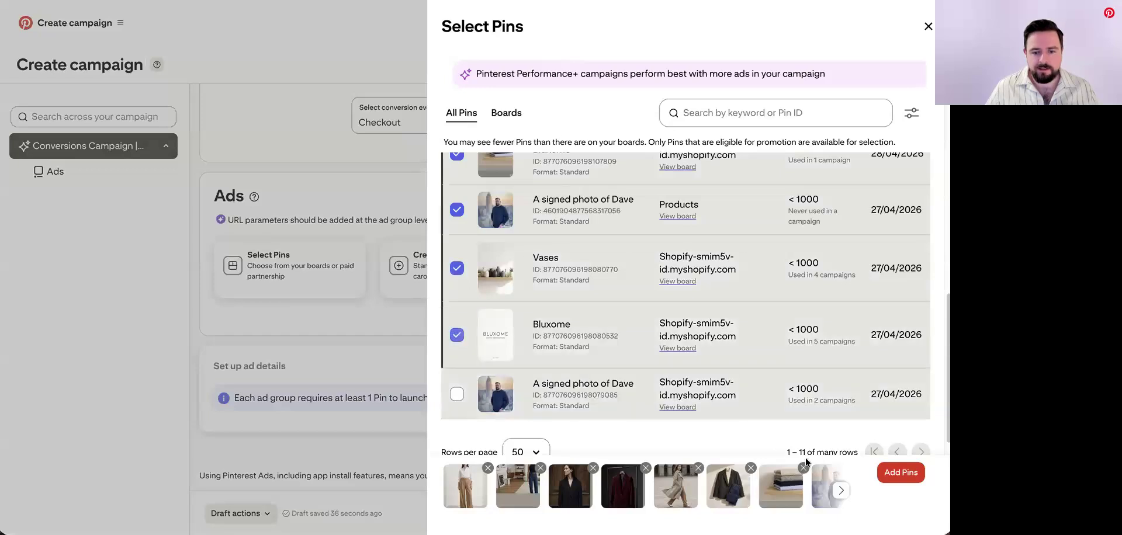
# Step: Add the selected Pins to the conversions campaign as ads and check the first ads' names, destination URLs and previews
pyautogui.click(894, 475)
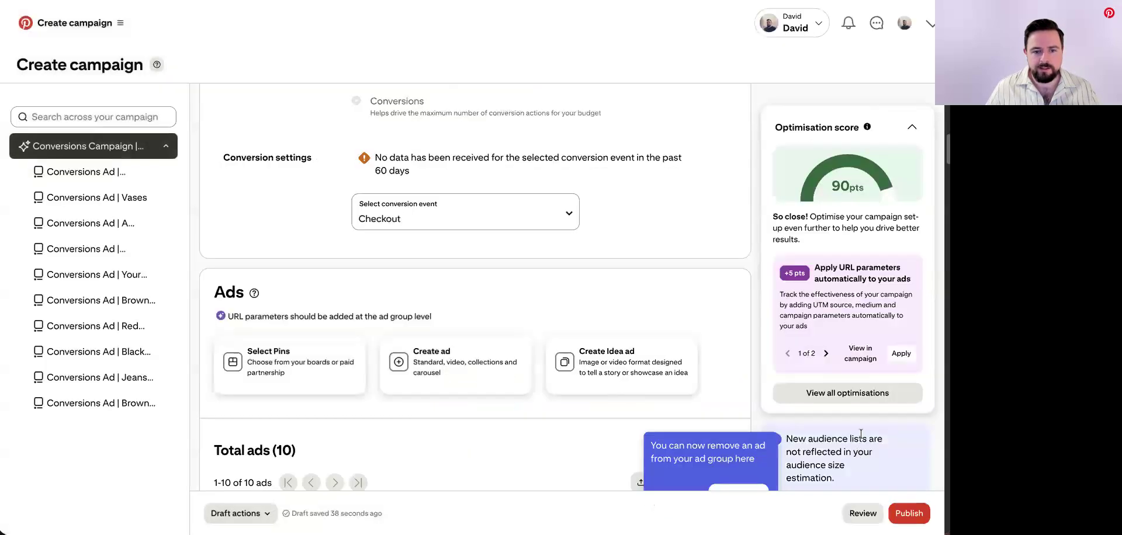
pyautogui.scroll(-10, 526, 391)
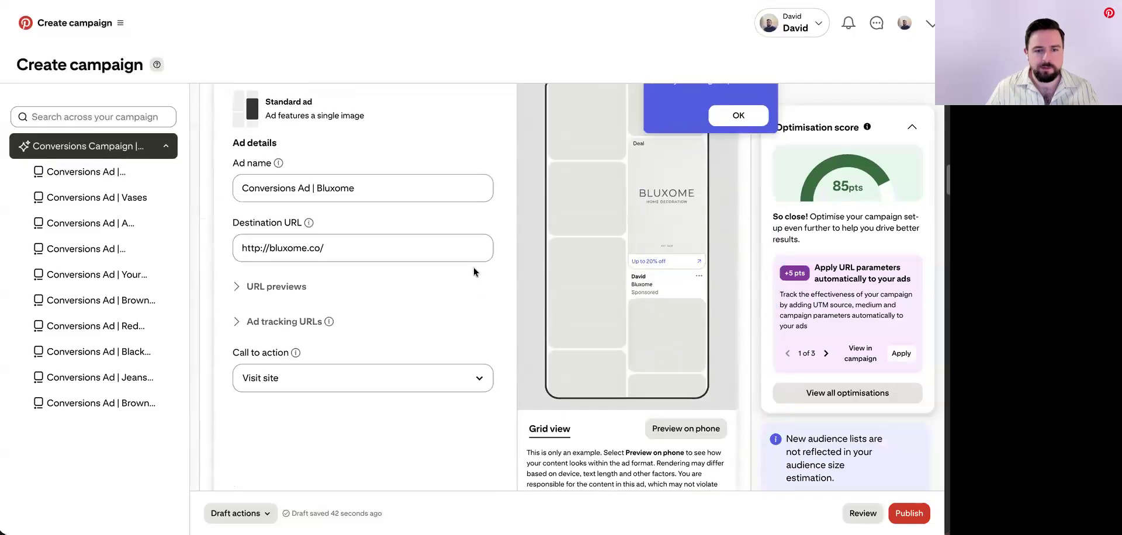
pyautogui.scroll(-5, 508, 335)
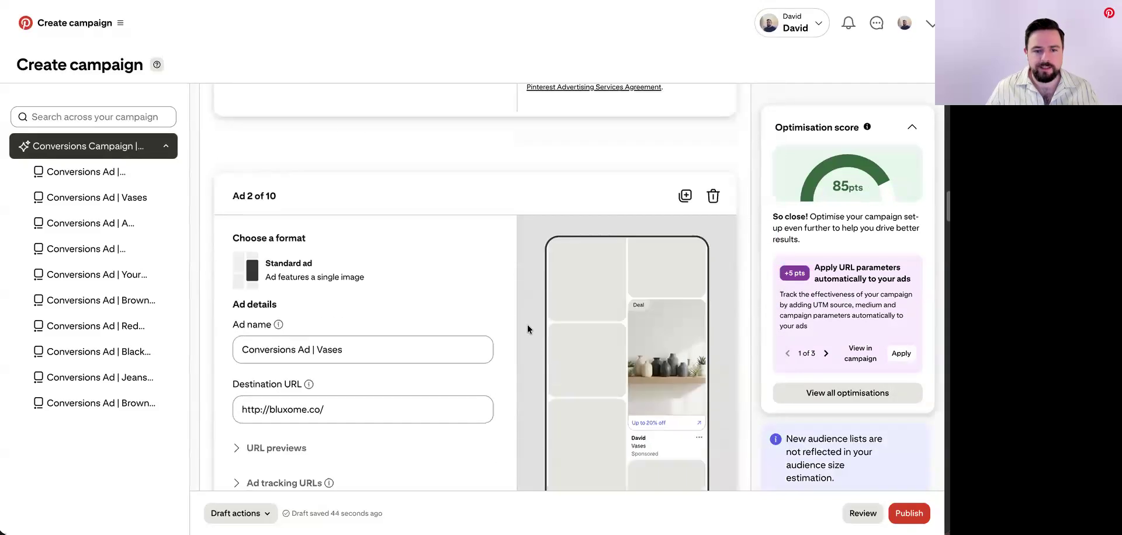
pyautogui.scroll(-1, 652, 342)
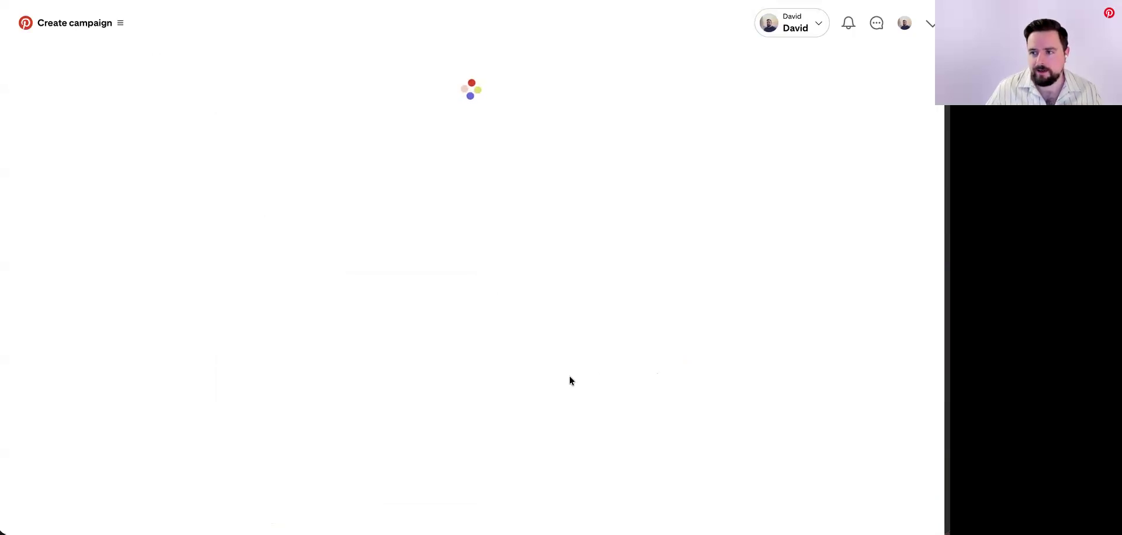
# Step: Review the campaign's location, age and audience exclusion settings and the details and previews of the remaining ads
pyautogui.scroll(-20, 595, 356)
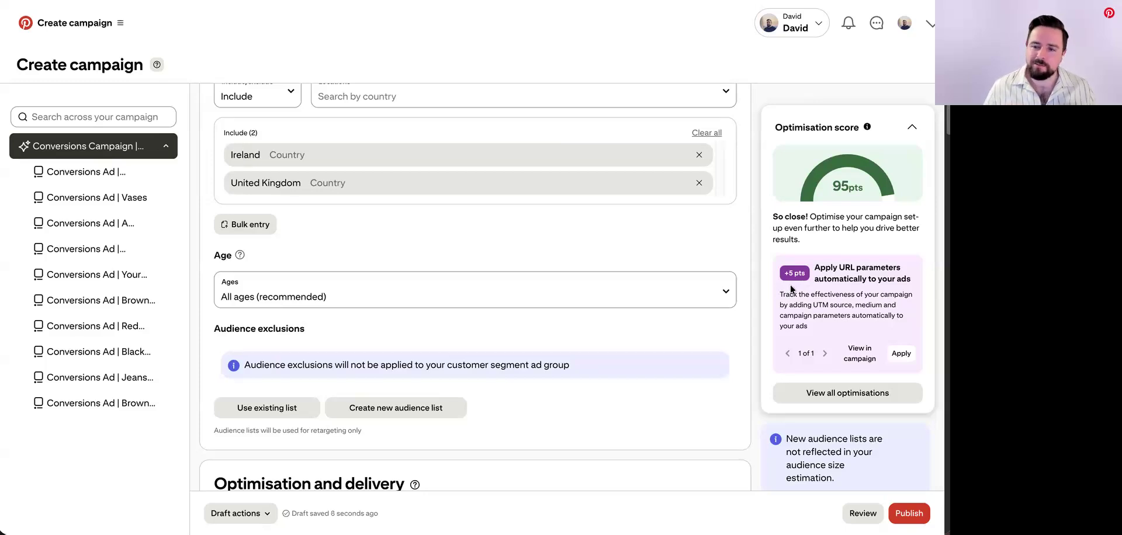
pyautogui.scroll(-1, 475, 286)
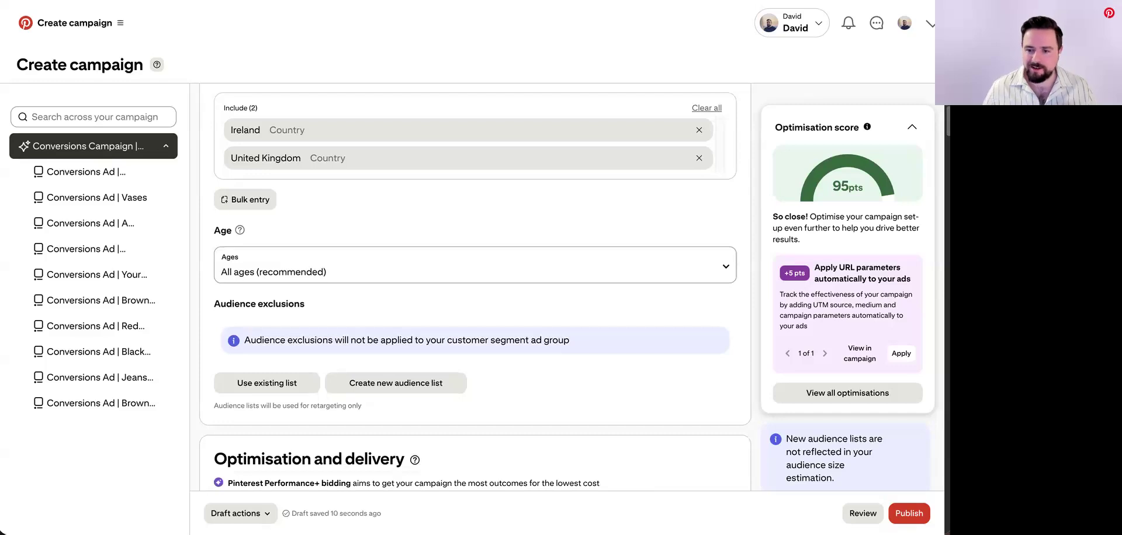
pyautogui.scroll(-20, 474, 207)
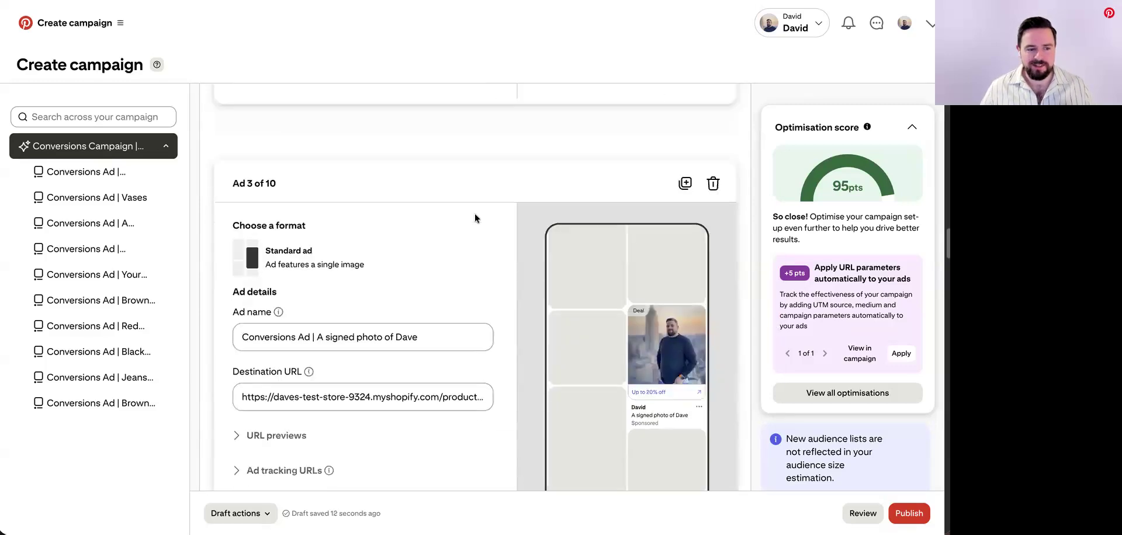
pyautogui.scroll(-20, 476, 223)
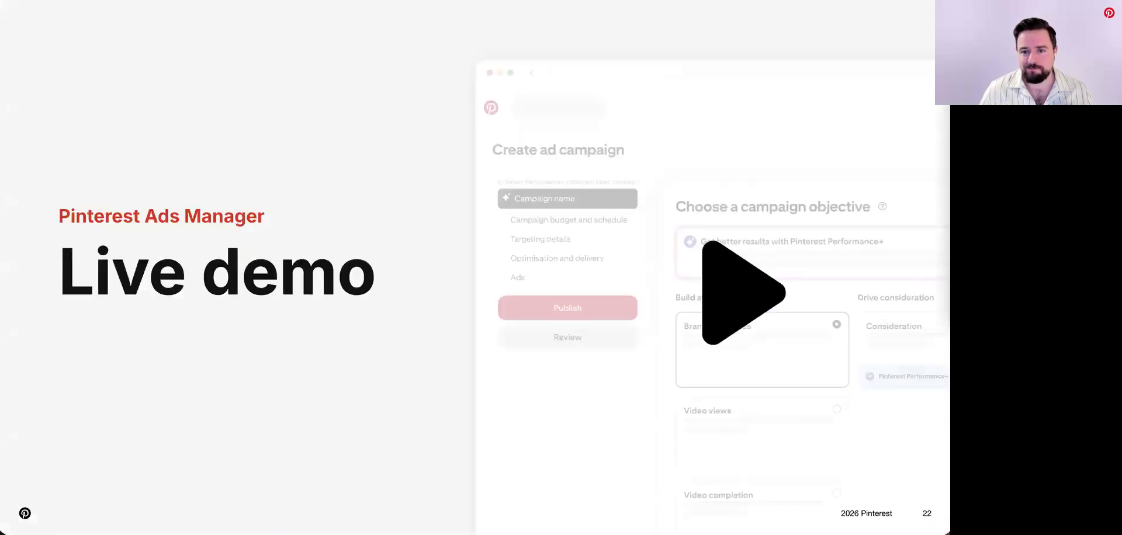
pyautogui.press('Right')
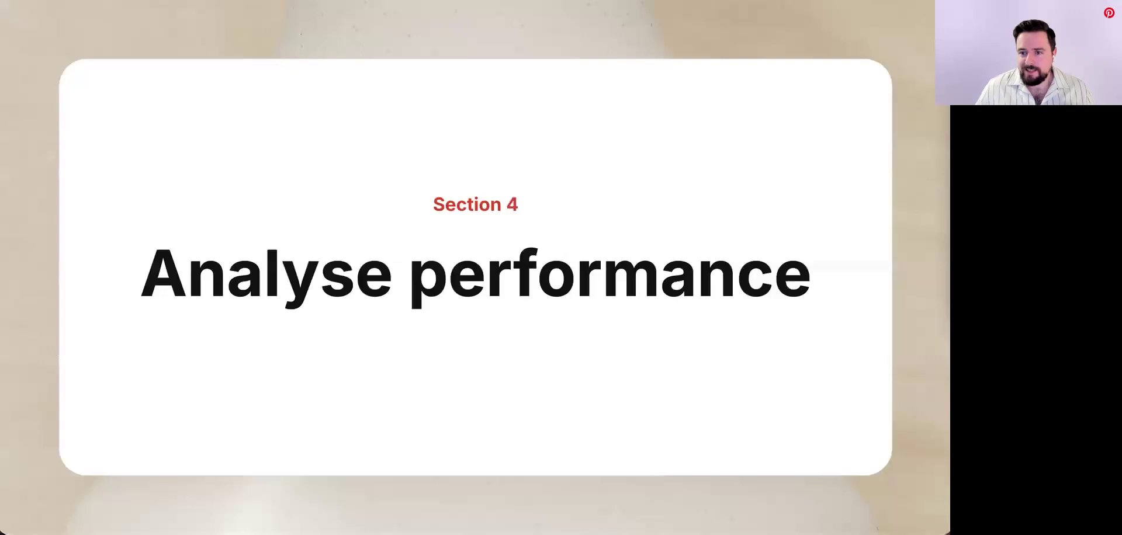